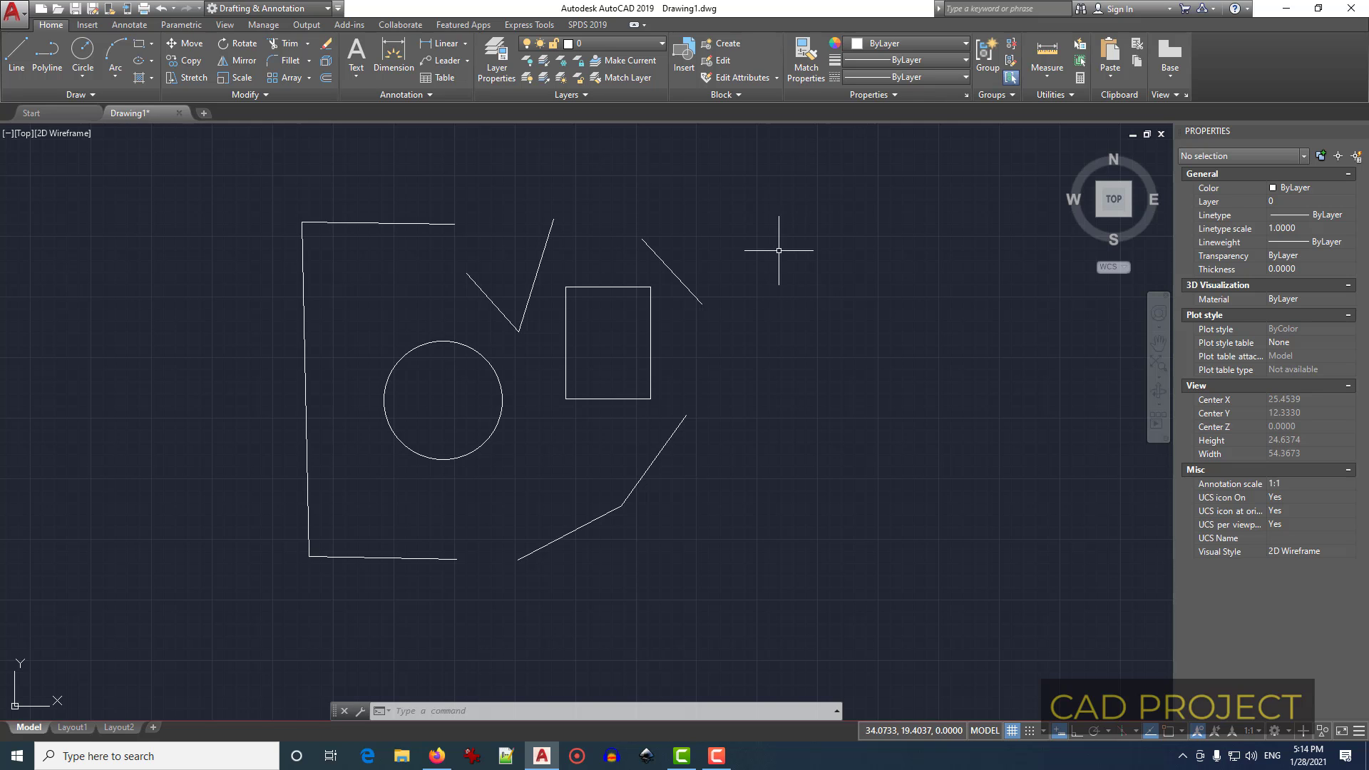
Step: Pick-select the rectangle, both strokes of the V and the circle
left_click(603, 286)
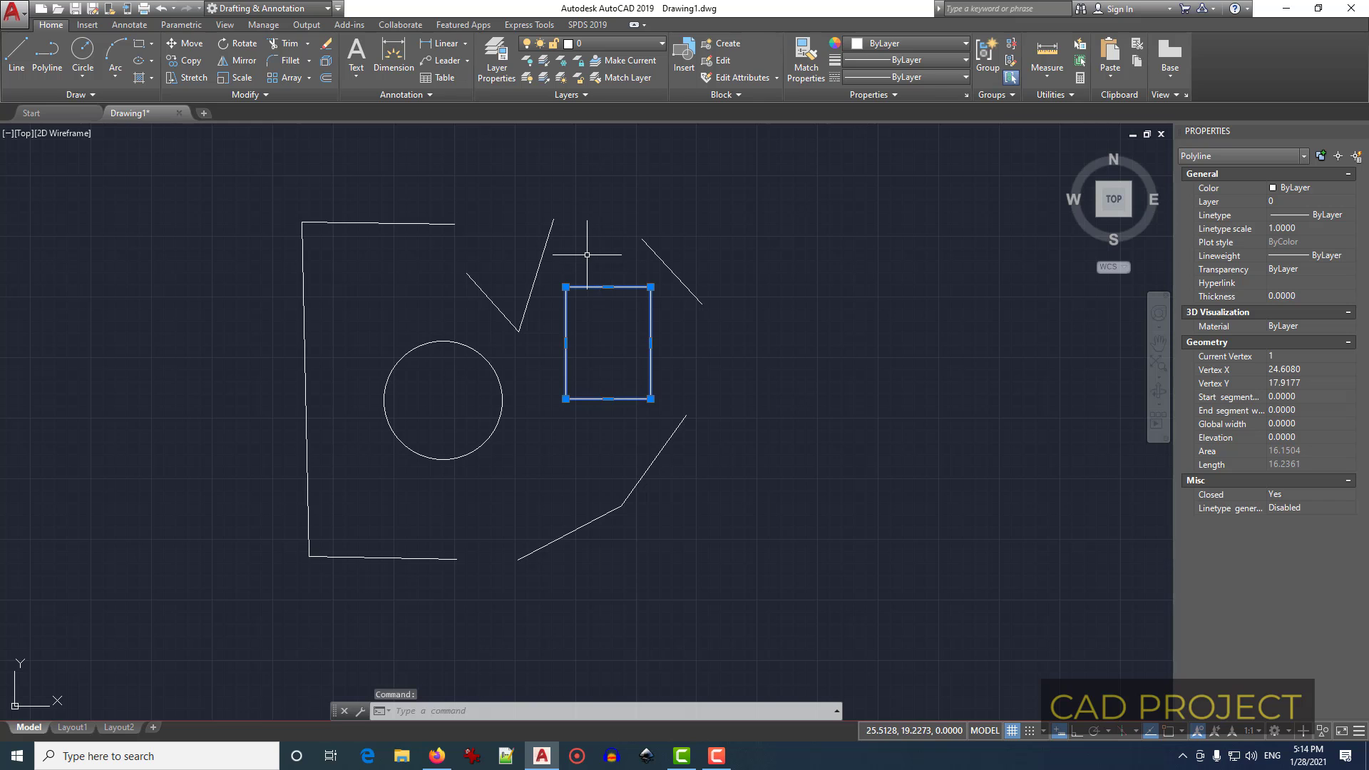
left_click(543, 250)
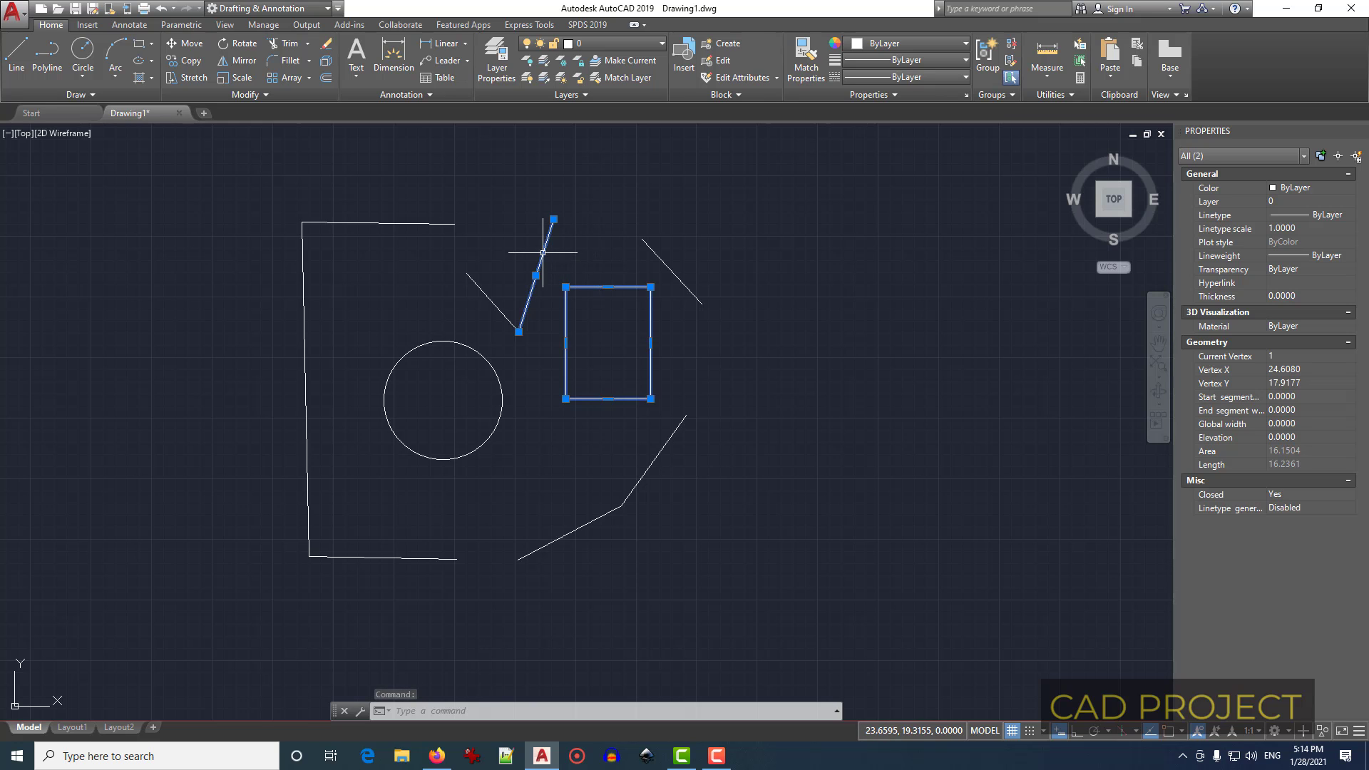
left_click(480, 287)
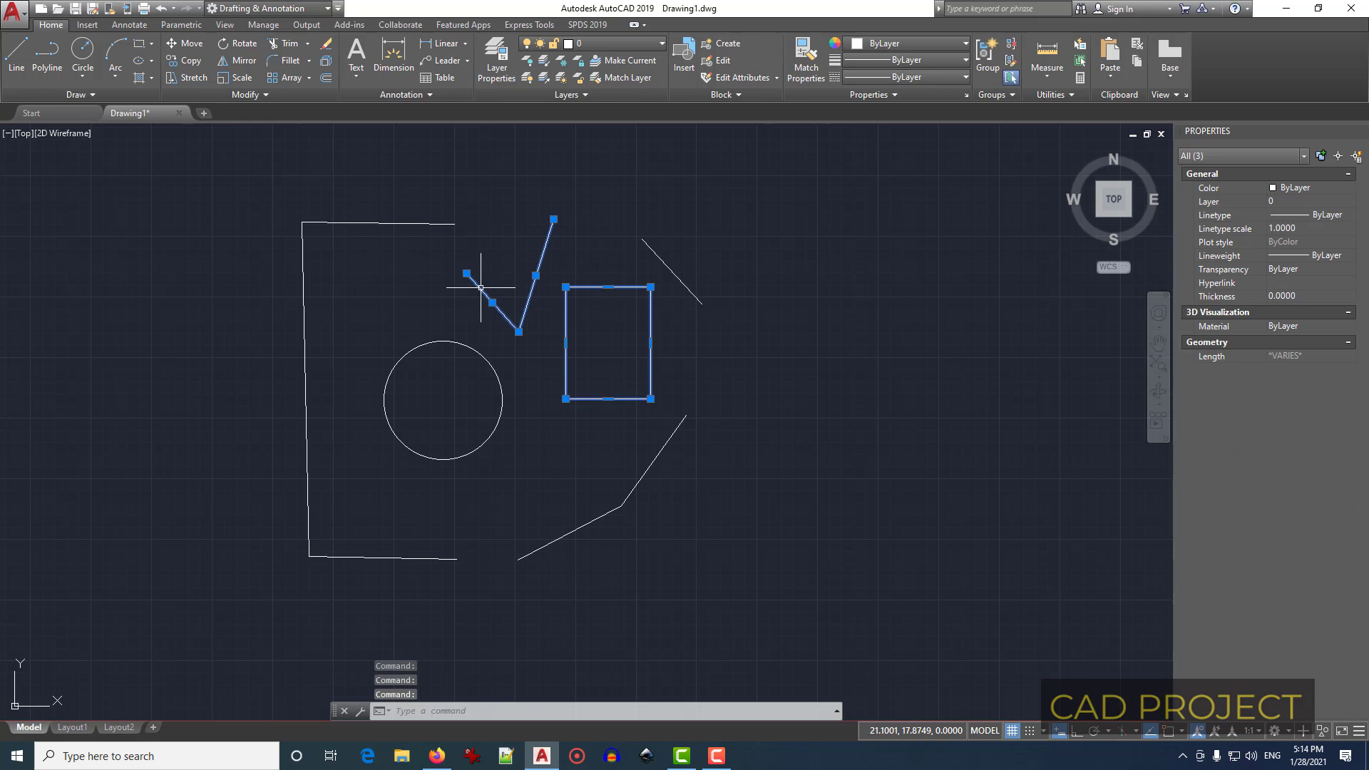
left_click(444, 341)
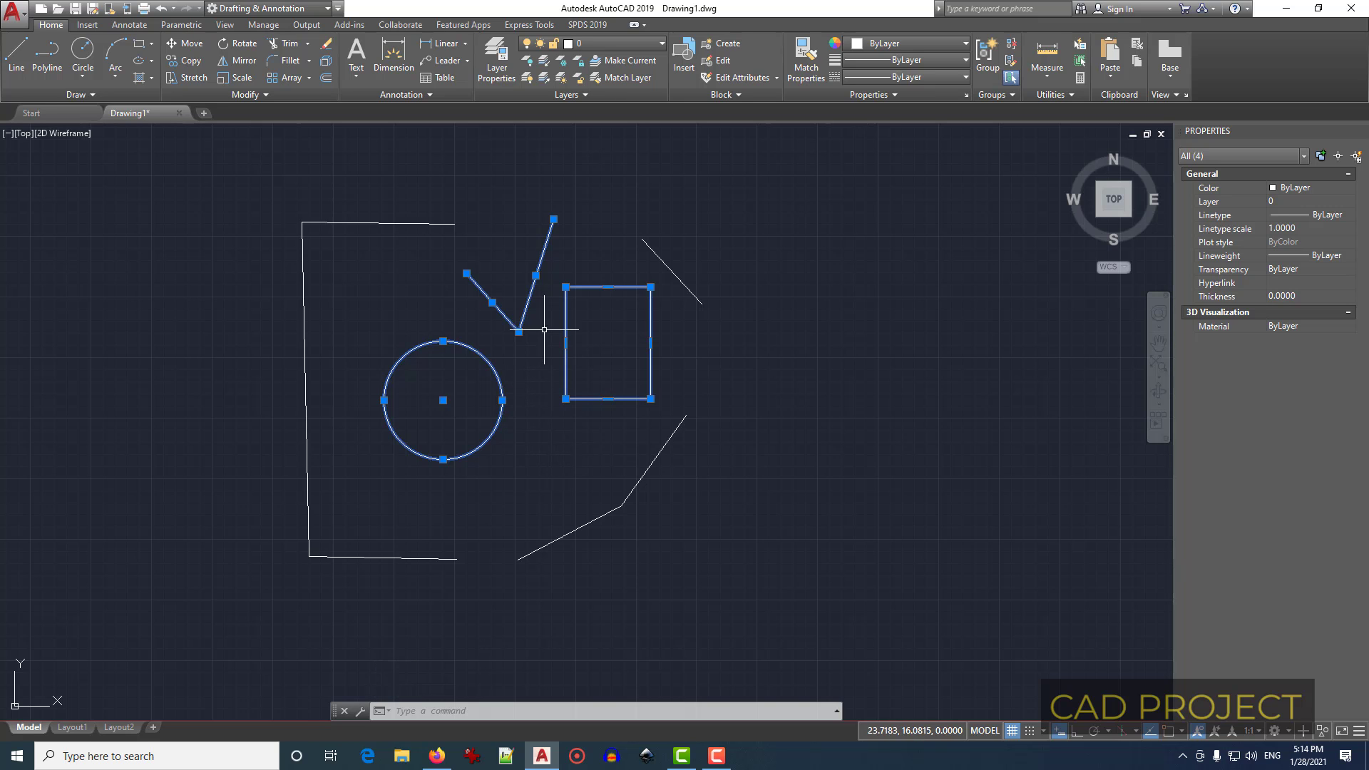
Step: Remove the right V stroke, circle and rectangle from the selection, then clear it
left_click(542, 257, "shift")
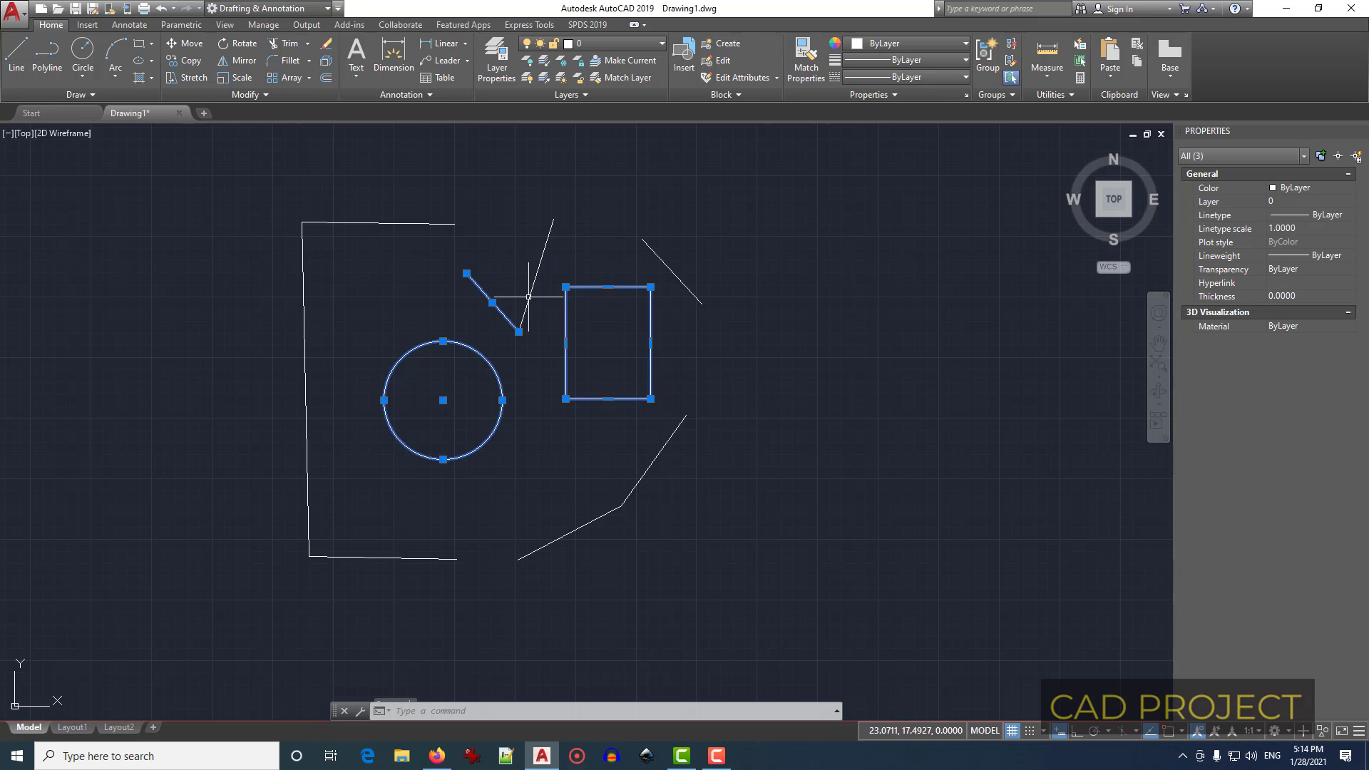
left_click(495, 368, "shift")
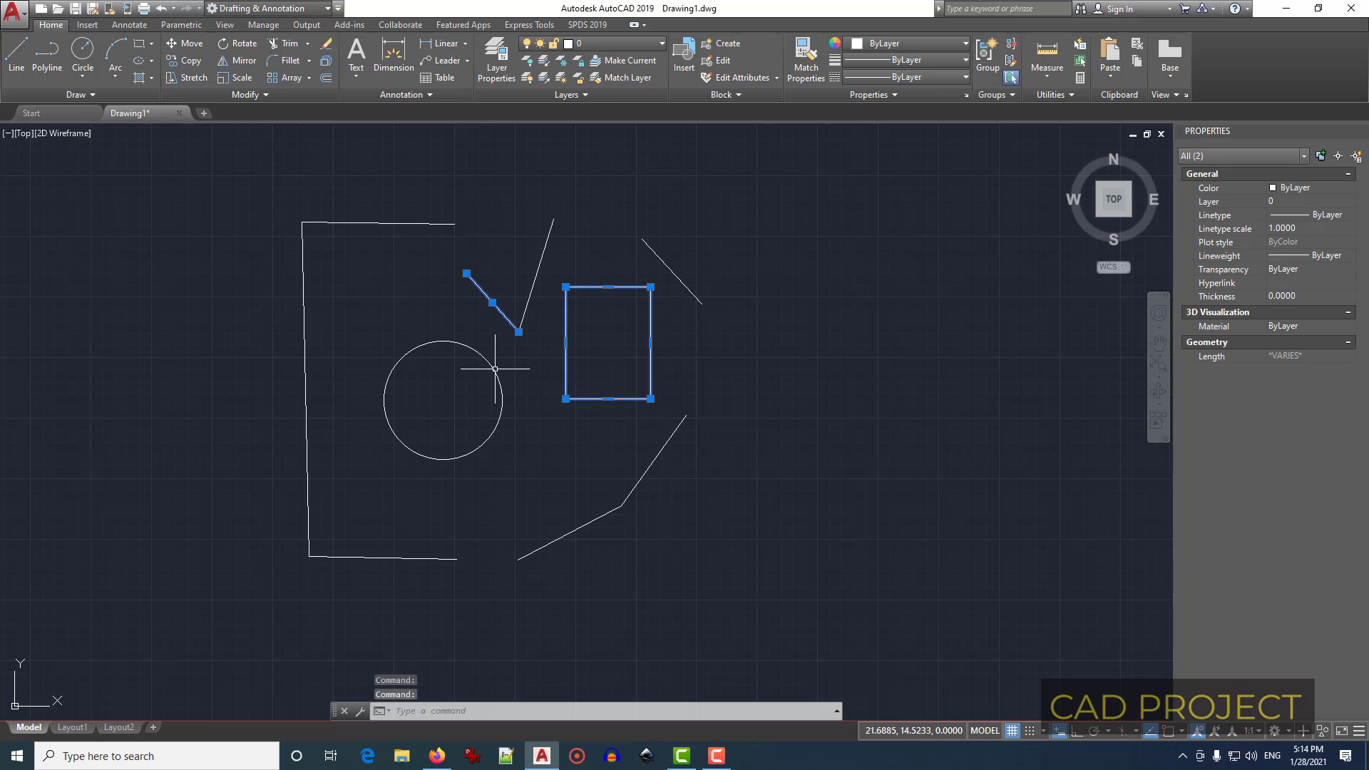
left_click(566, 327, "shift")
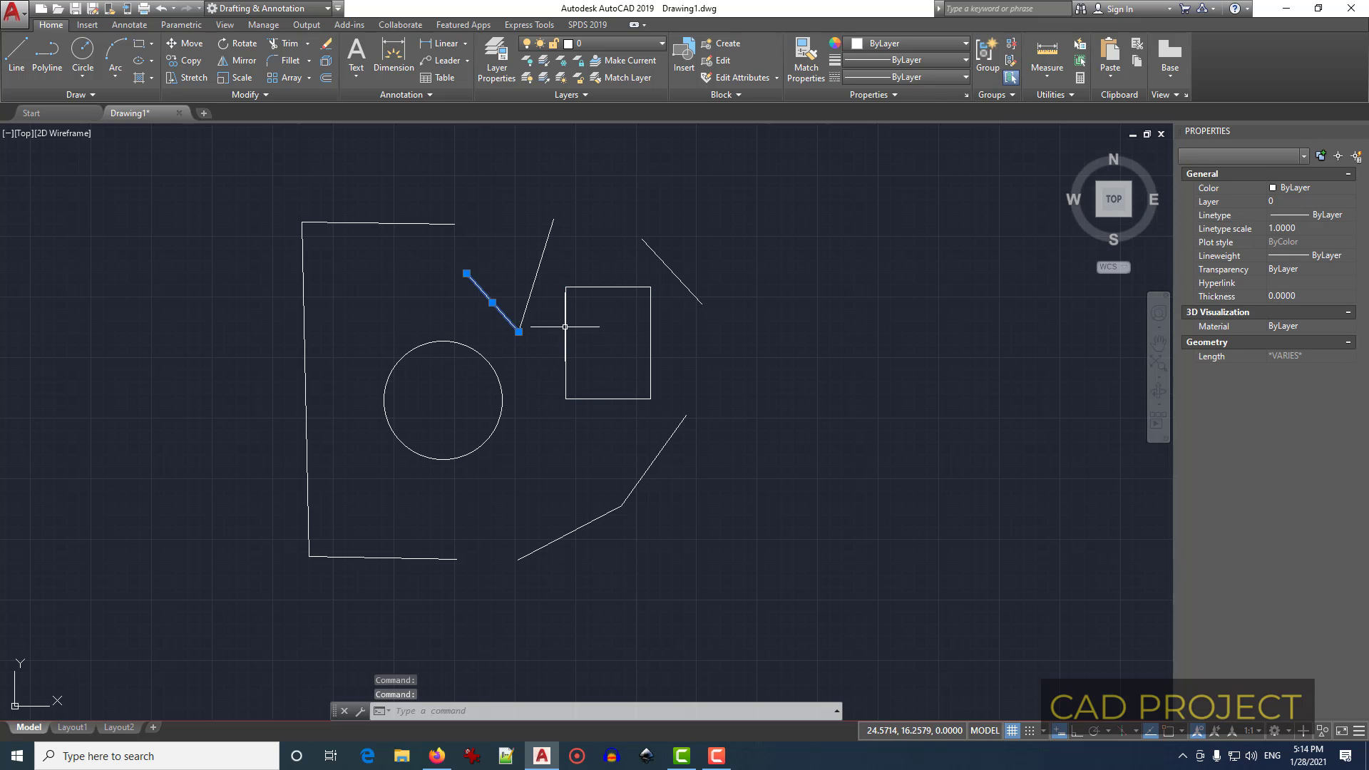
key("Escape")
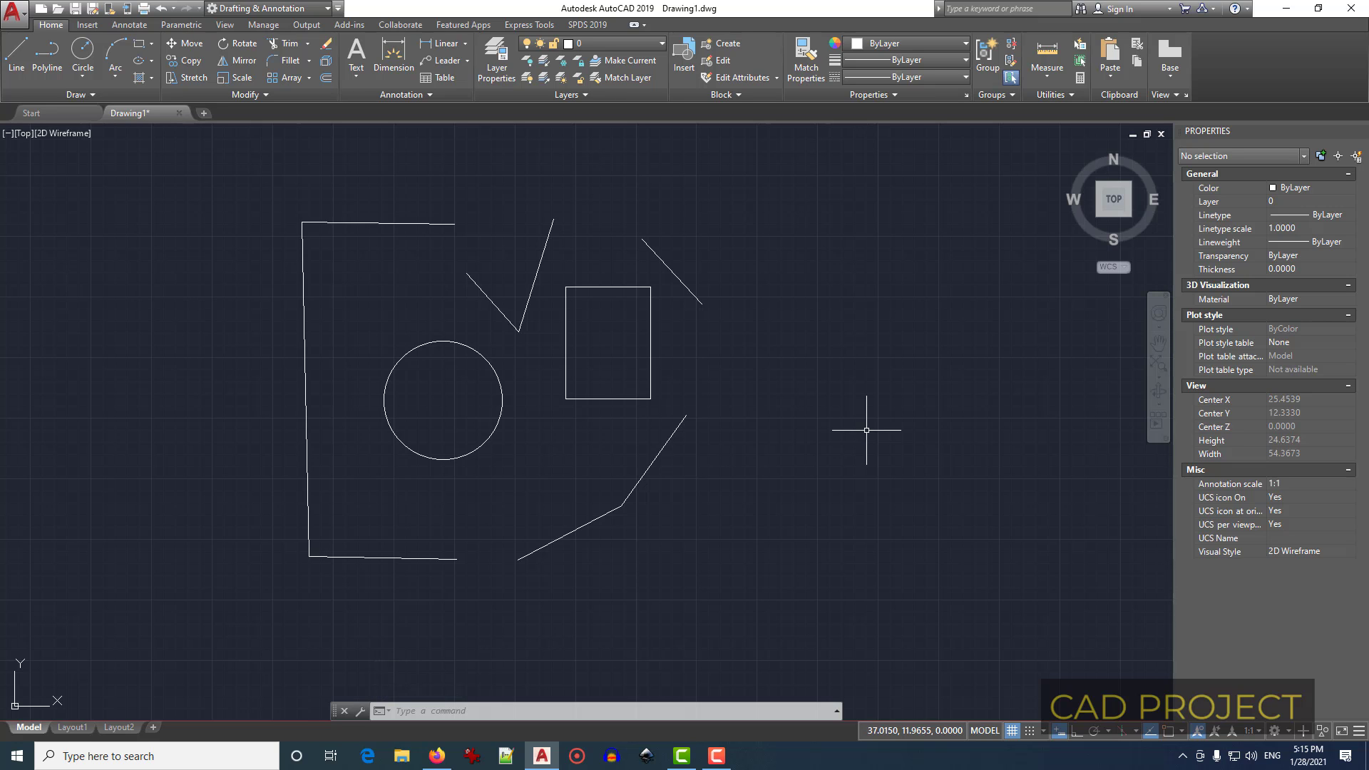
Step: Crossing-select the circle, rectangle and bent line, then window-add the V-shaped lines
left_click(944, 364)
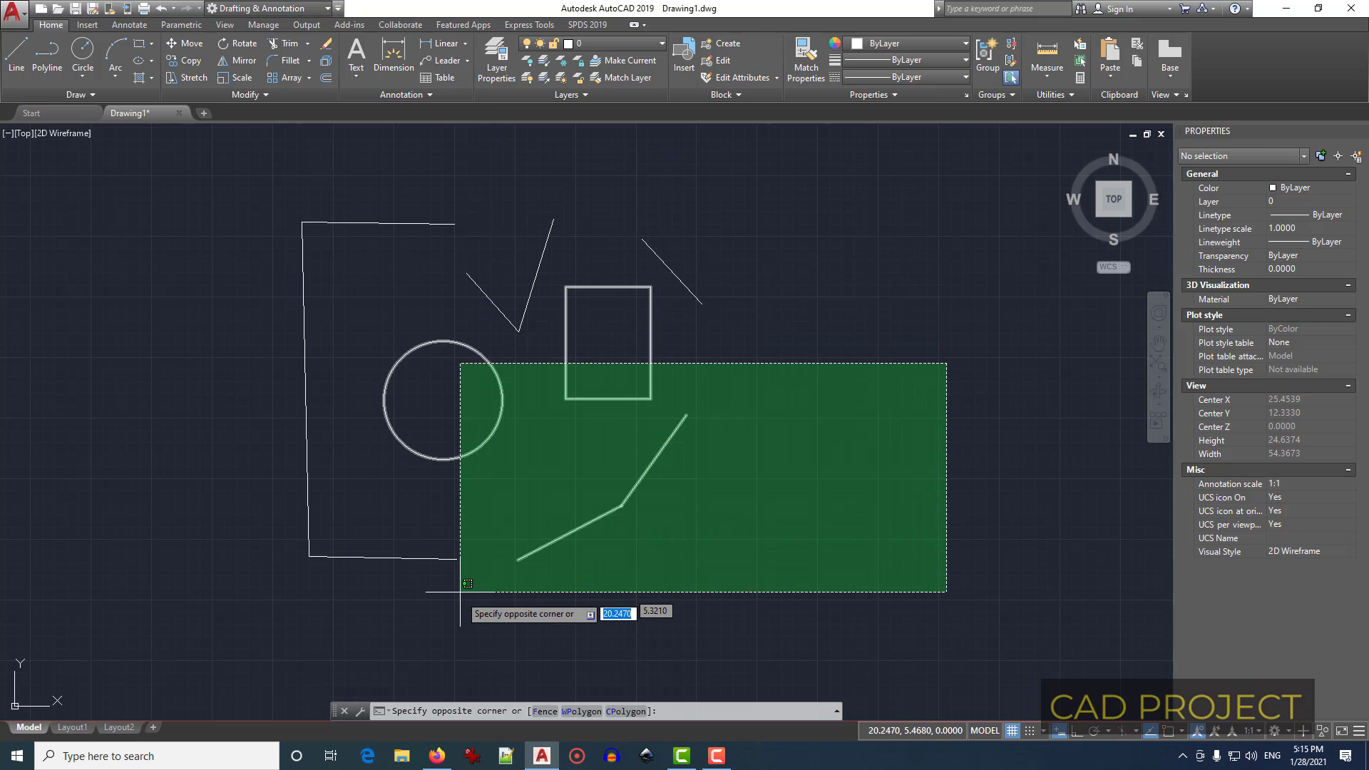
left_click(470, 631)
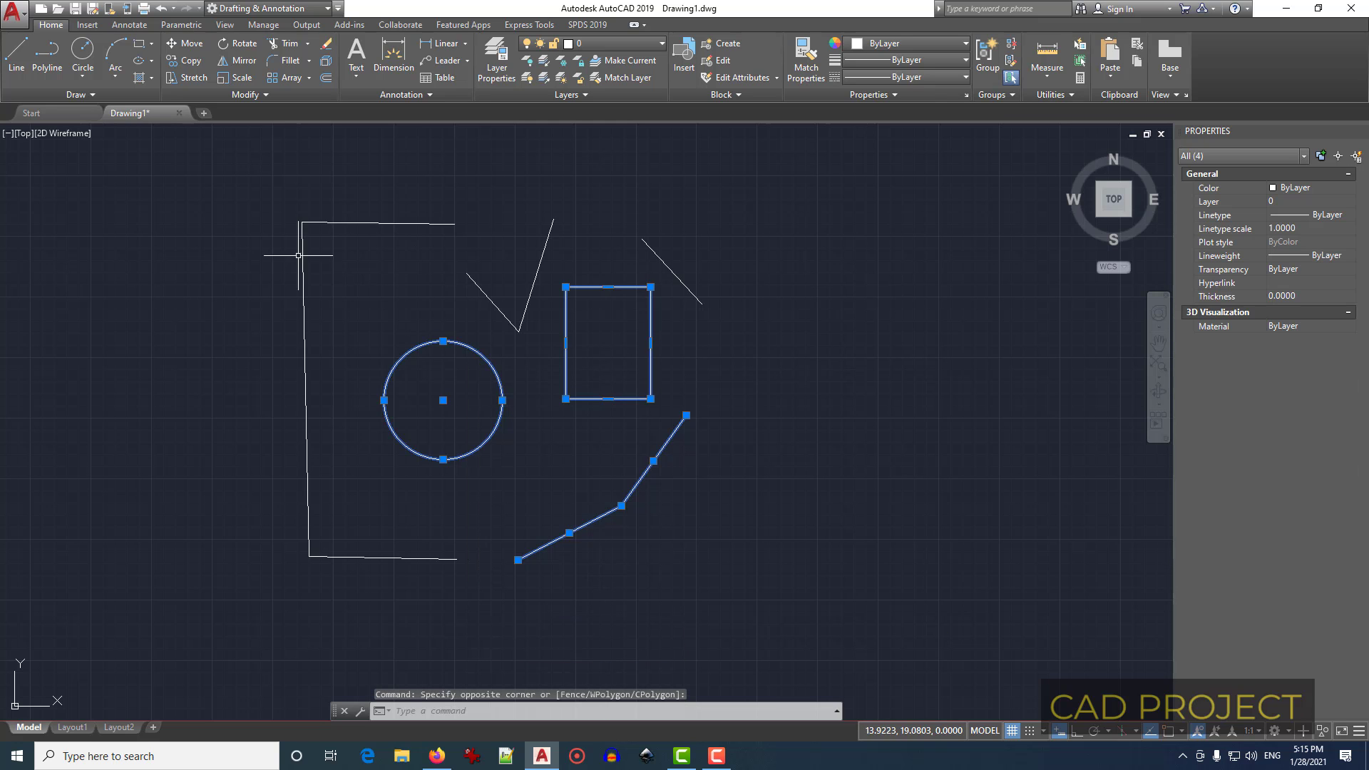
left_click(40, 184)
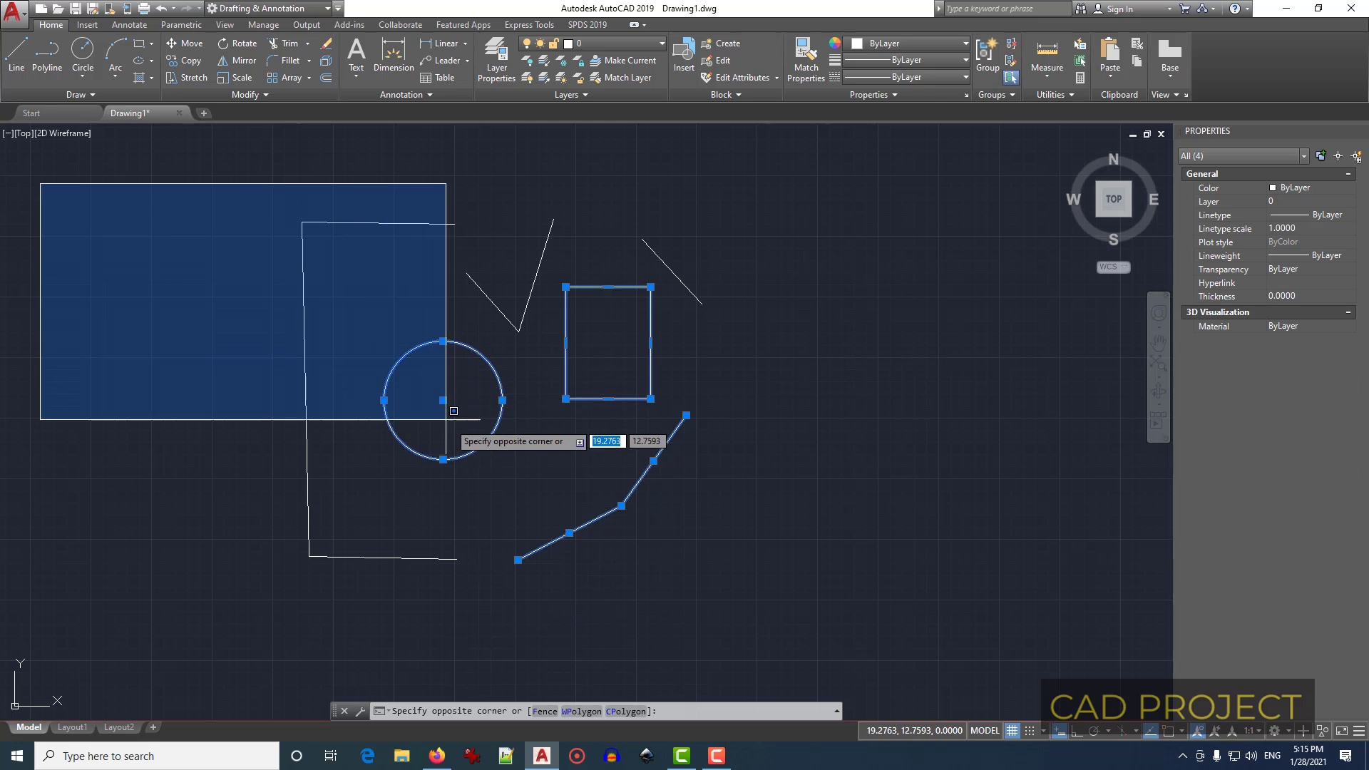
left_click(555, 523)
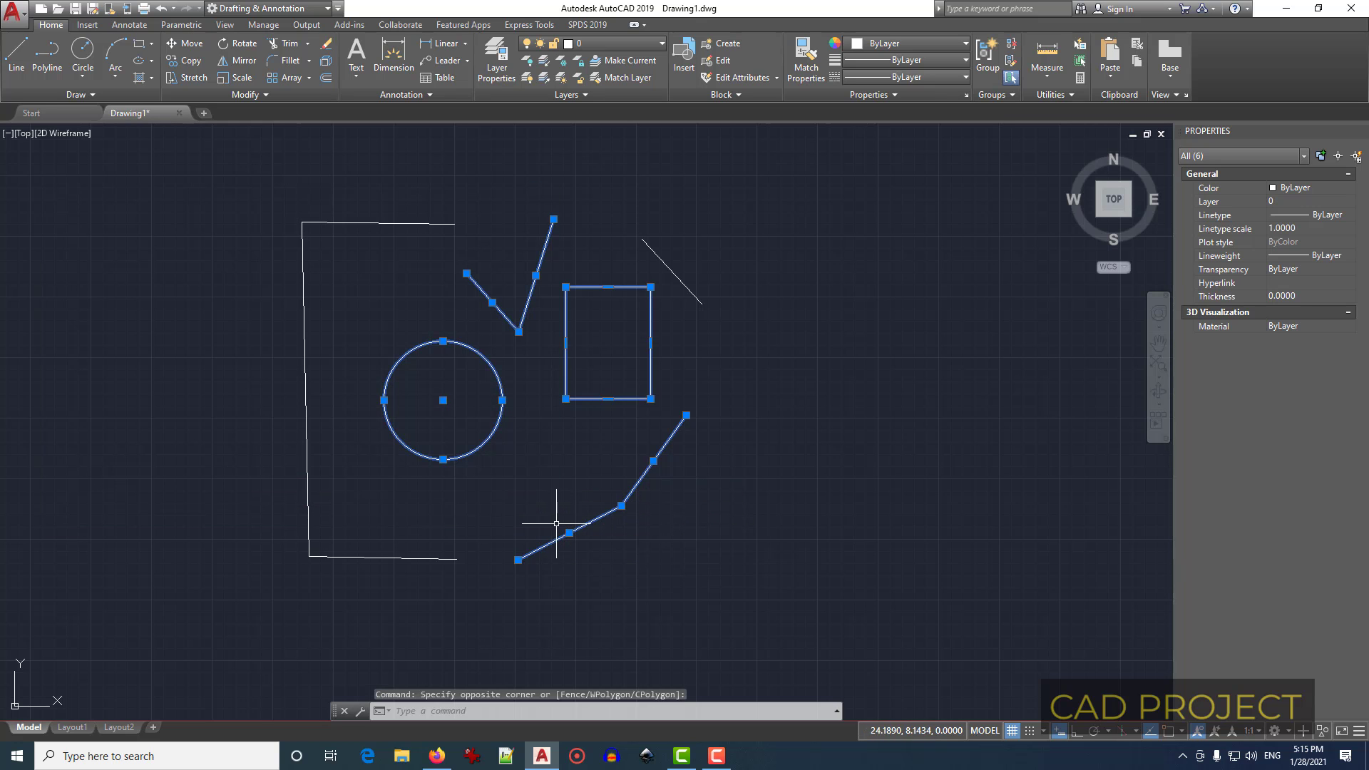
Step: Window-select the left shapes from the lower left, then clear the whole selection
left_click(107, 622)
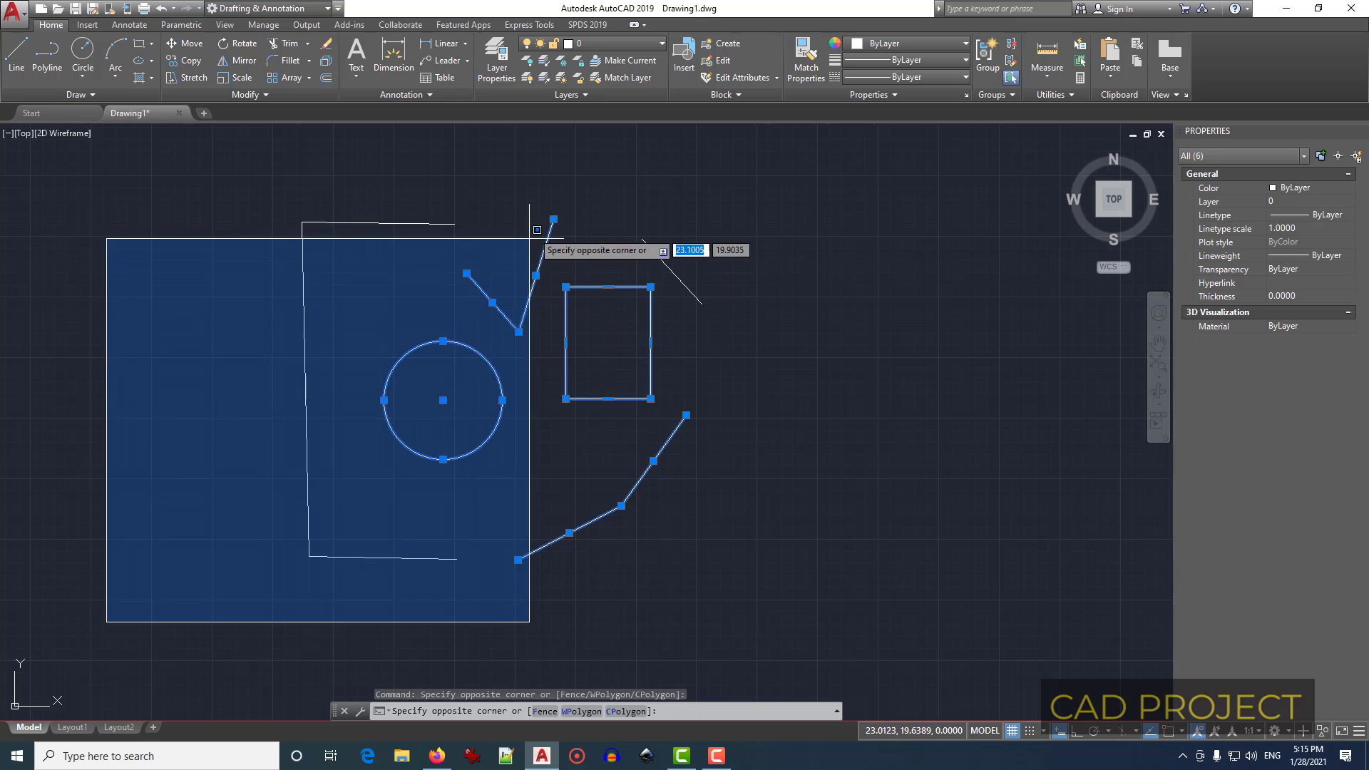
left_click(544, 187)
key("Escape")
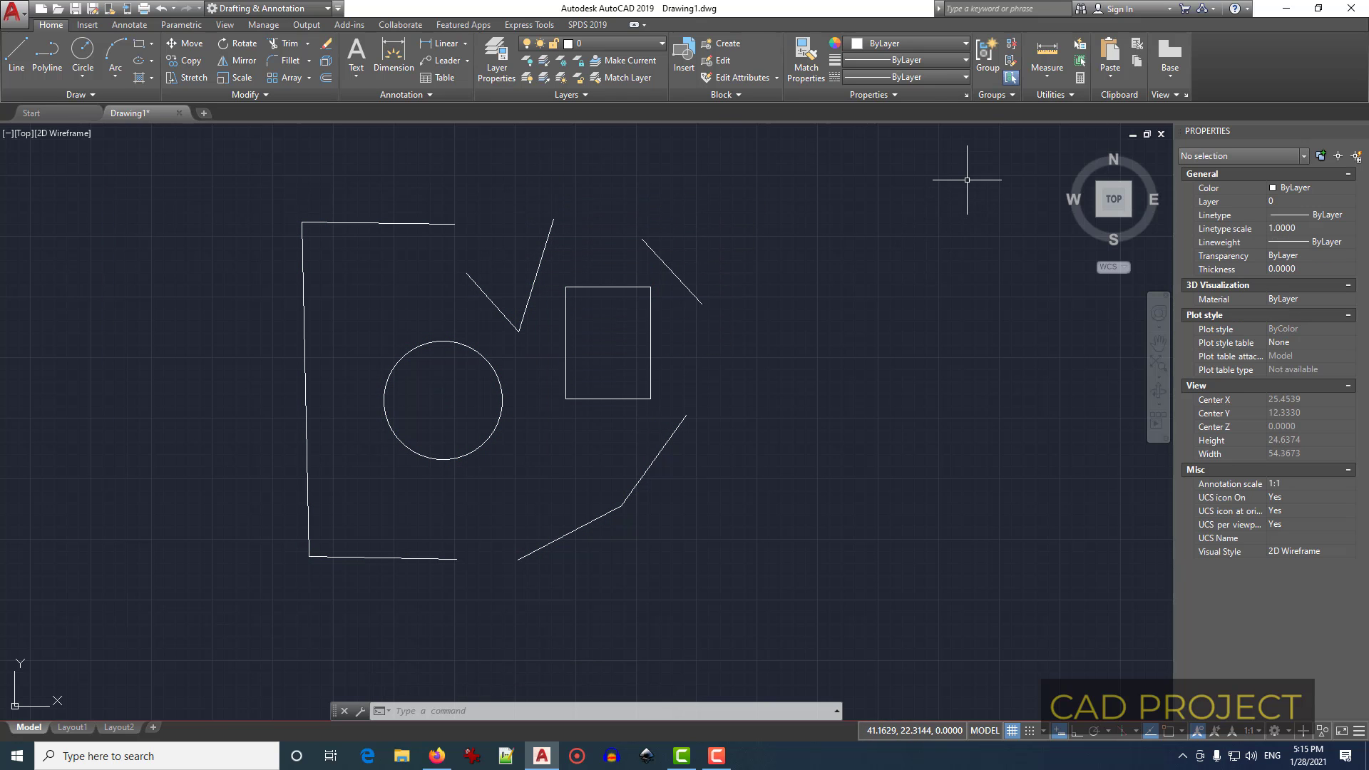
Step: Crossing-lasso the right-side lines and rectangle, and window-lasso the left frame and circle
mouse_move(965, 179)
left_mouse_down()
mouse_move(615, 189)
mouse_move(546, 229)
mouse_move(524, 335)
mouse_move(544, 441)
mouse_move(708, 480)
mouse_move(834, 490)
mouse_move(907, 464)
mouse_move(996, 359)
mouse_move(999, 318)
left_mouse_up()
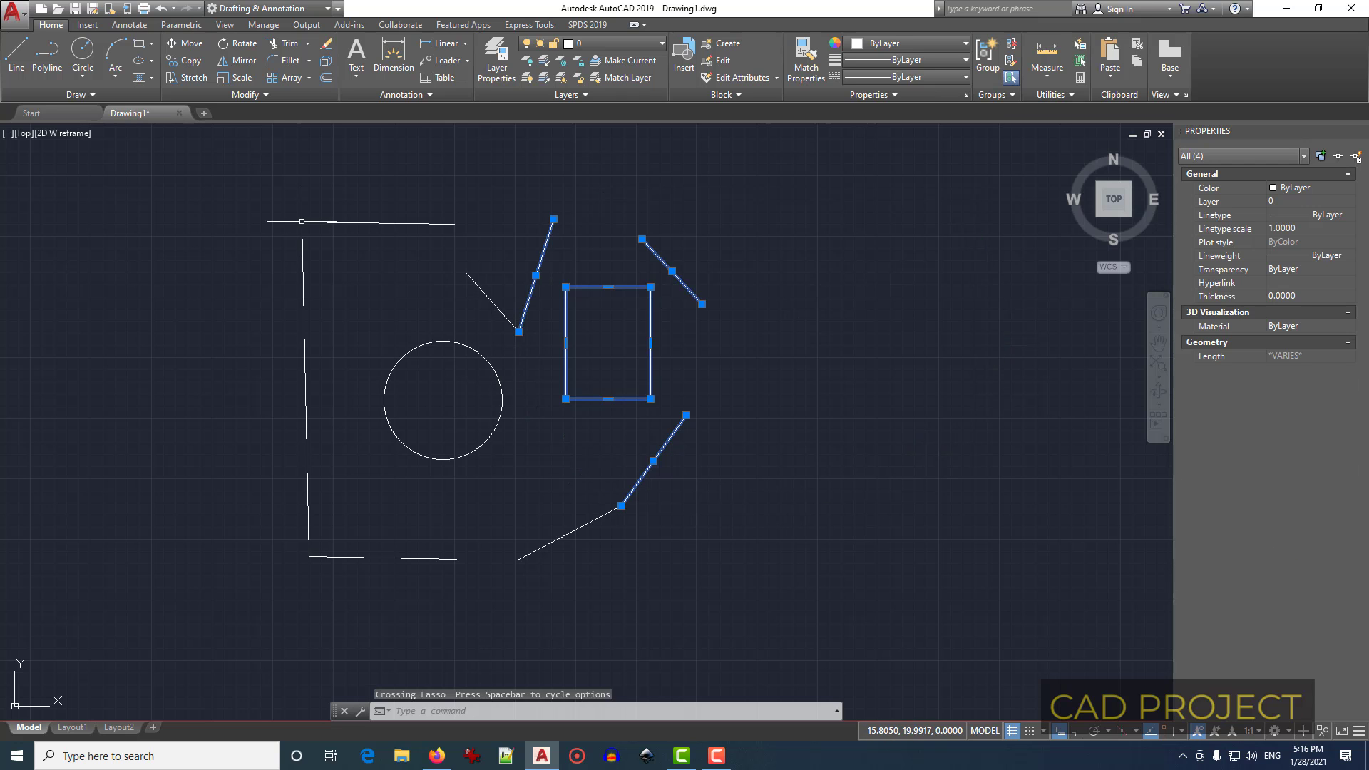
mouse_move(45, 177)
left_mouse_down()
mouse_move(261, 176)
mouse_move(497, 235)
mouse_move(555, 379)
mouse_move(492, 452)
mouse_move(221, 514)
left_mouse_up()
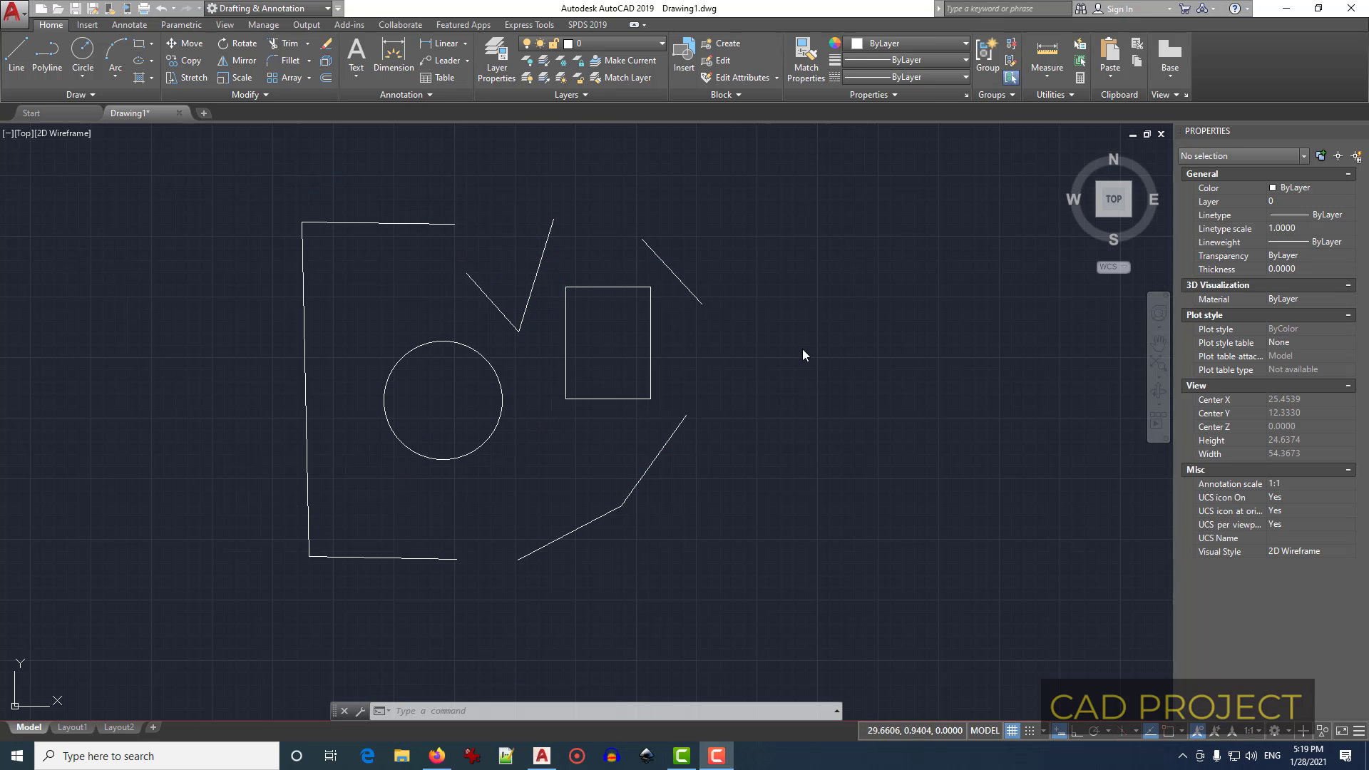
left_click(951, 189)
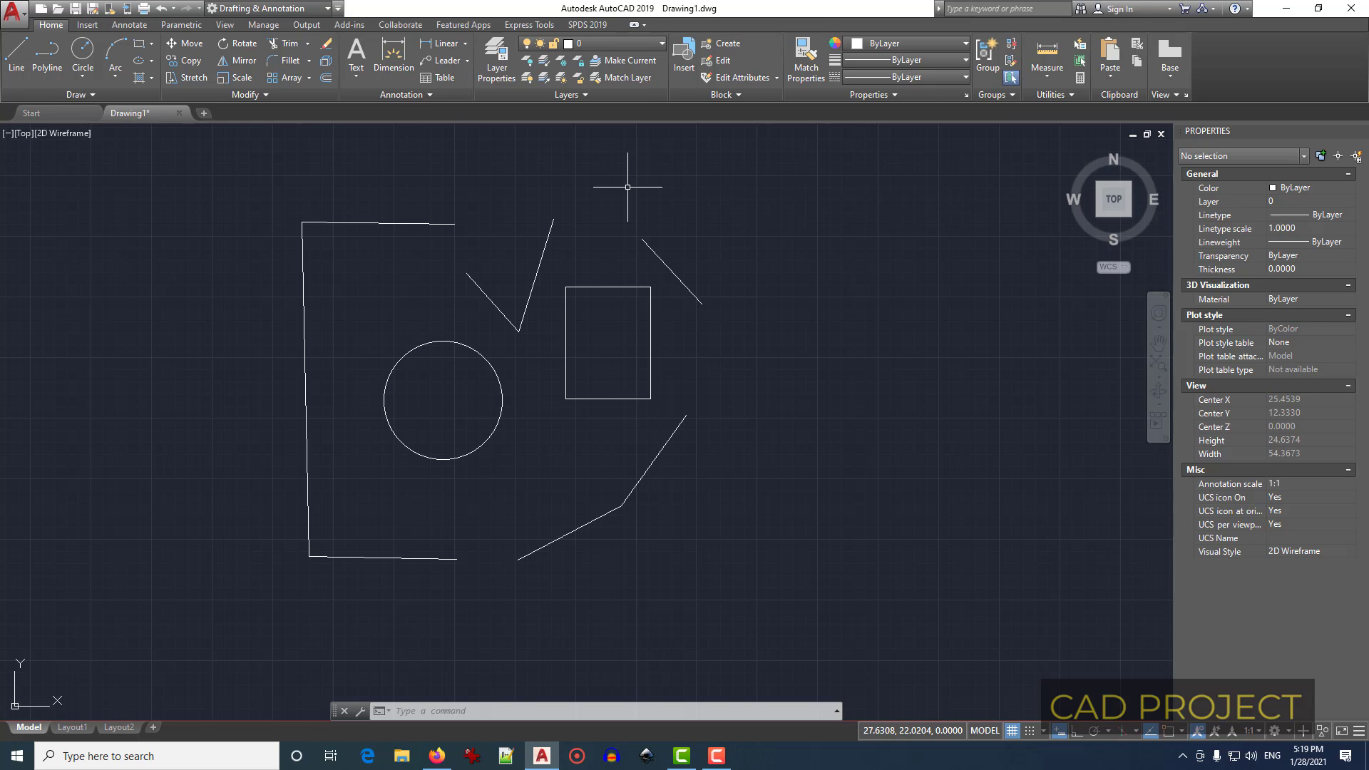
left_click(979, 182)
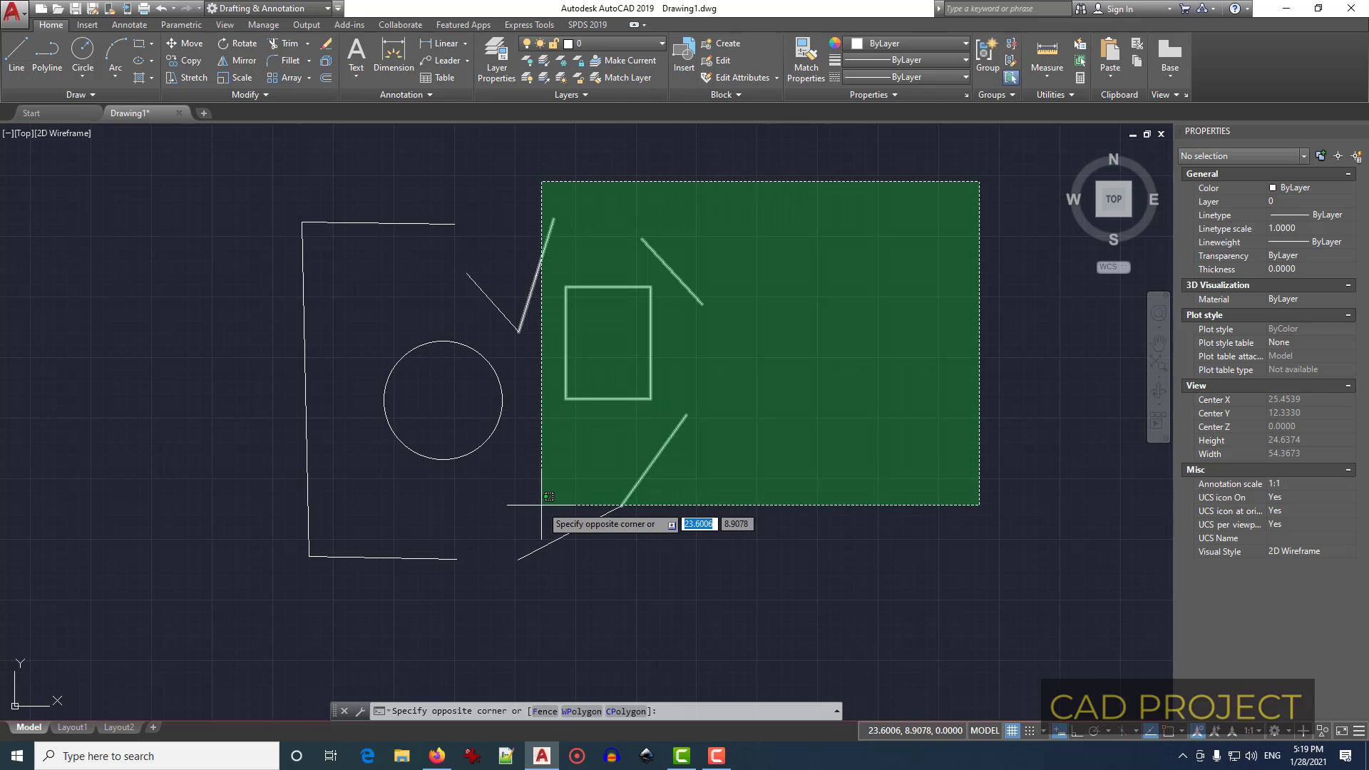
key("Escape")
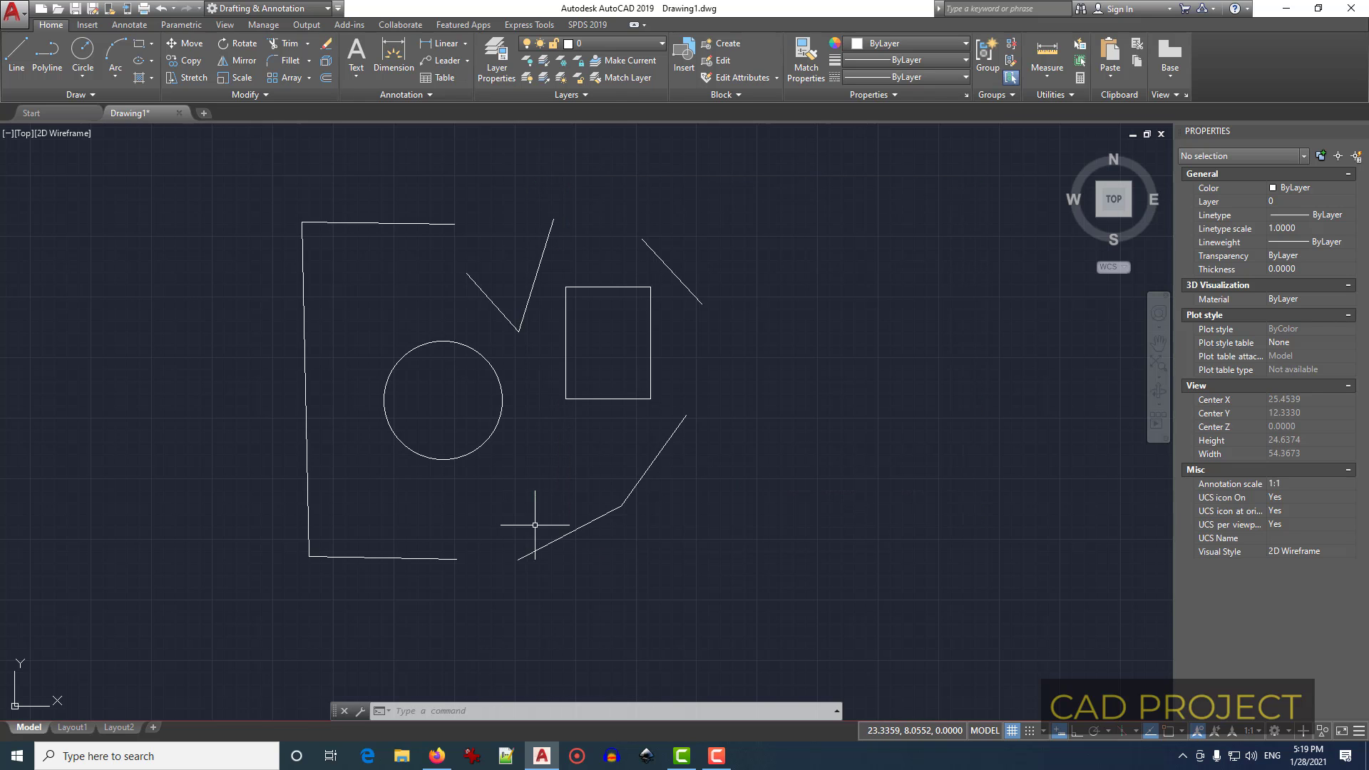
Step: Window-select only the circle, then start a crossing selection right of the drawing
left_click(50, 178)
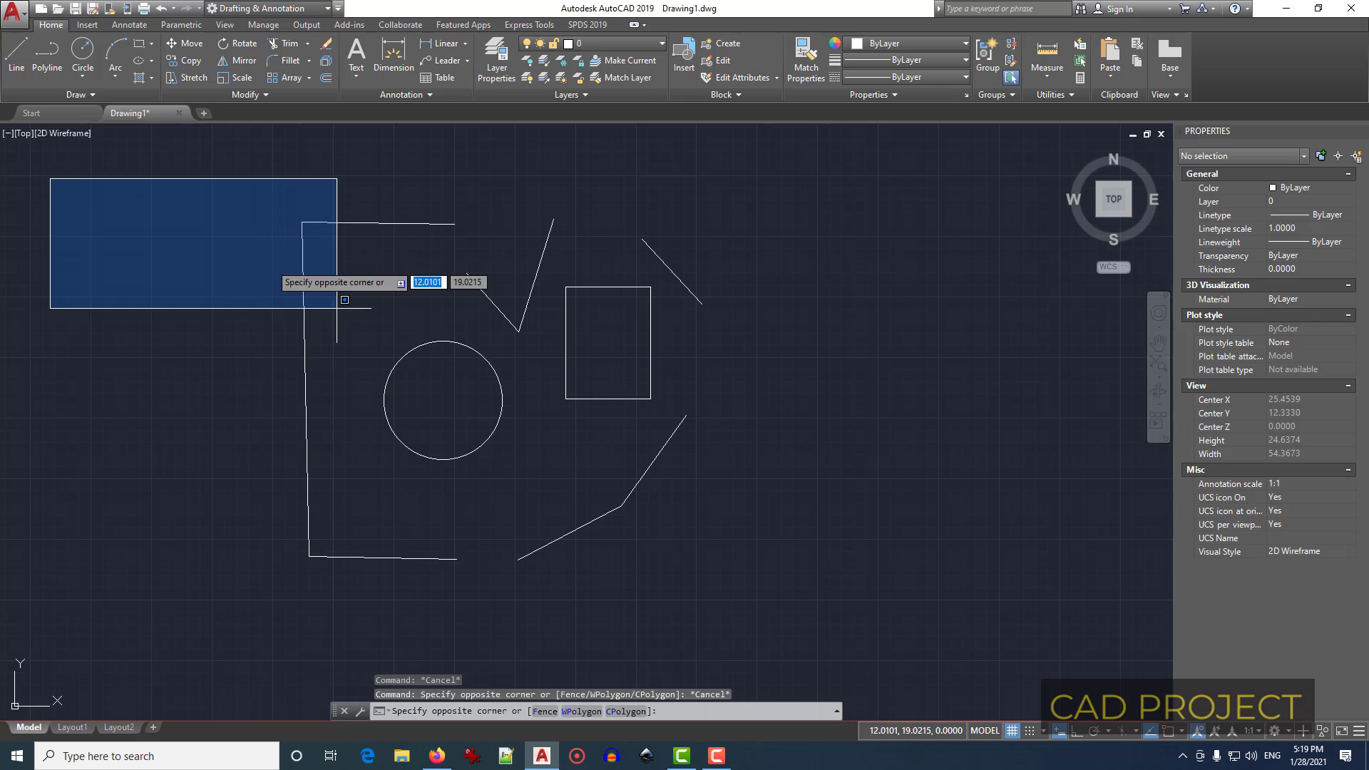
left_click(524, 463)
left_click(978, 213)
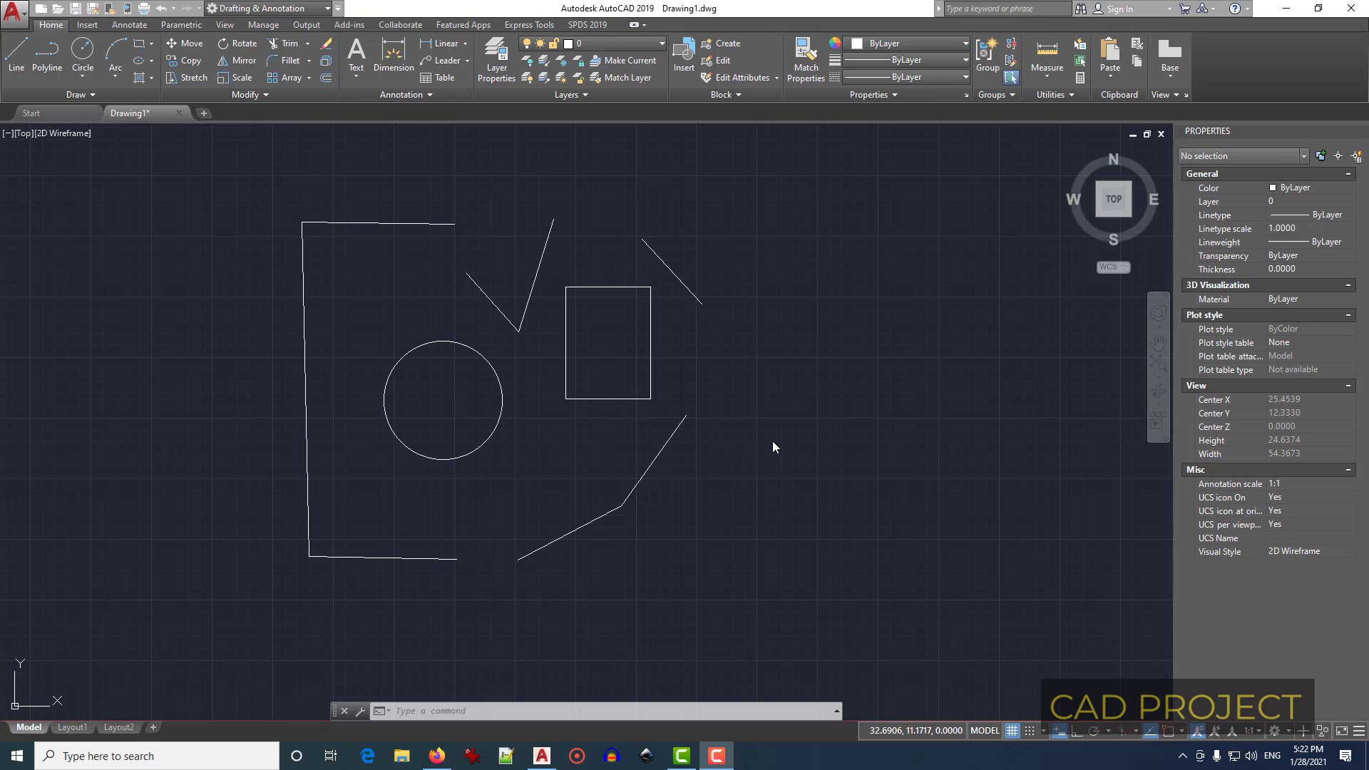
left_click(934, 208)
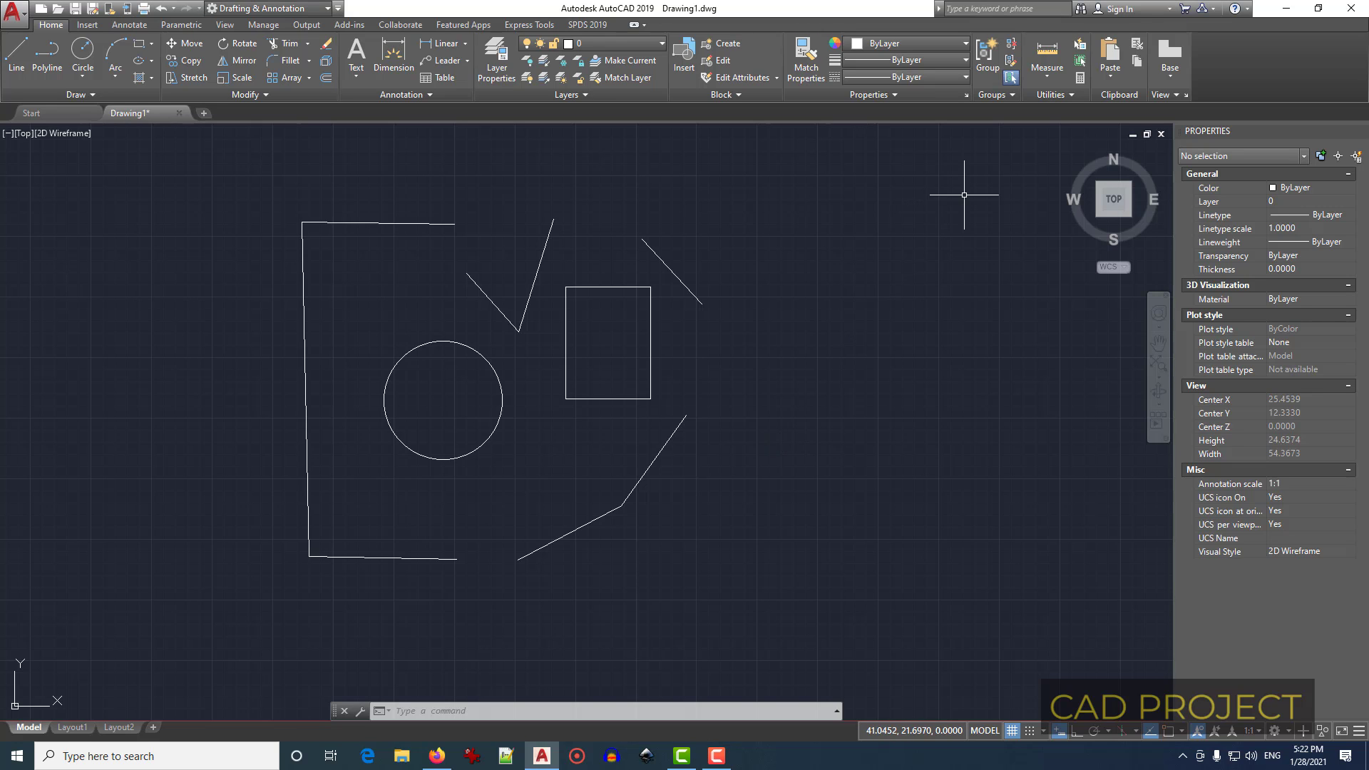
left_click(964, 194)
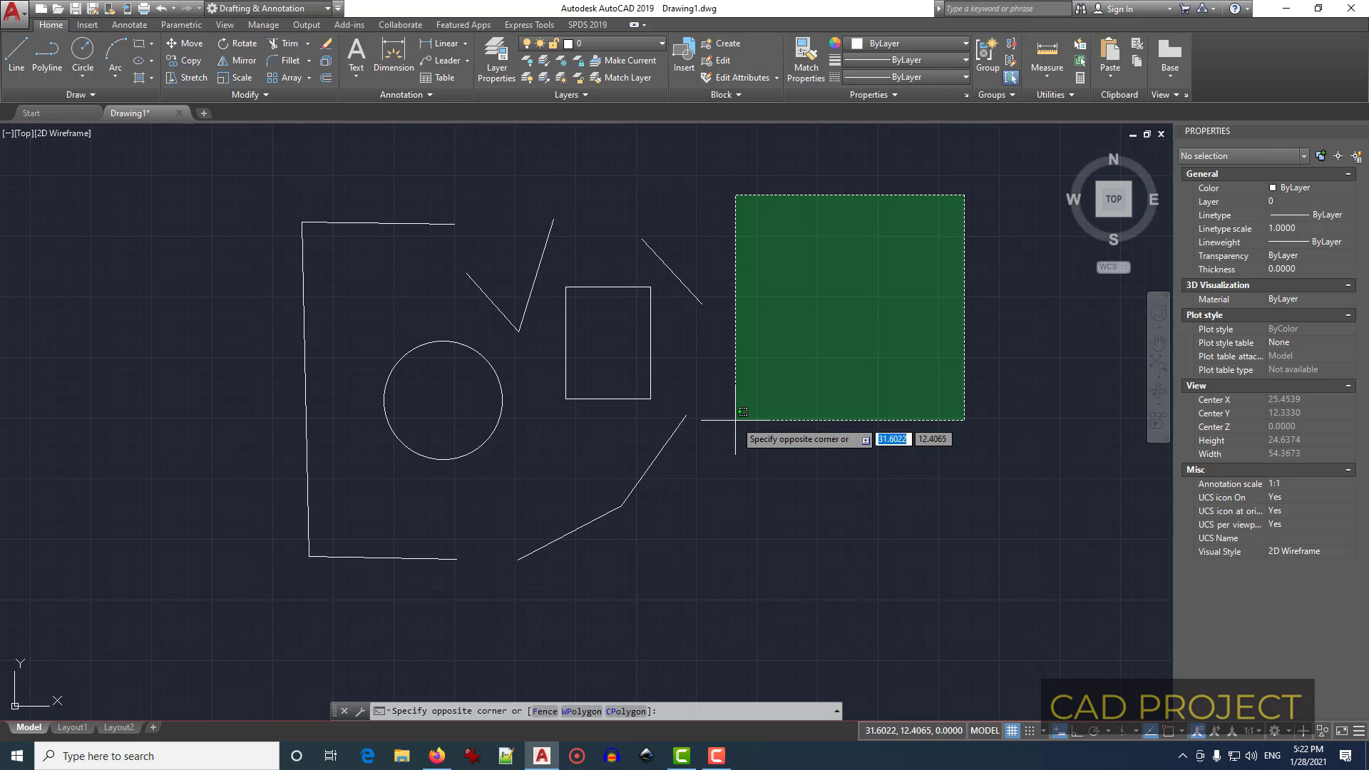
type("f")
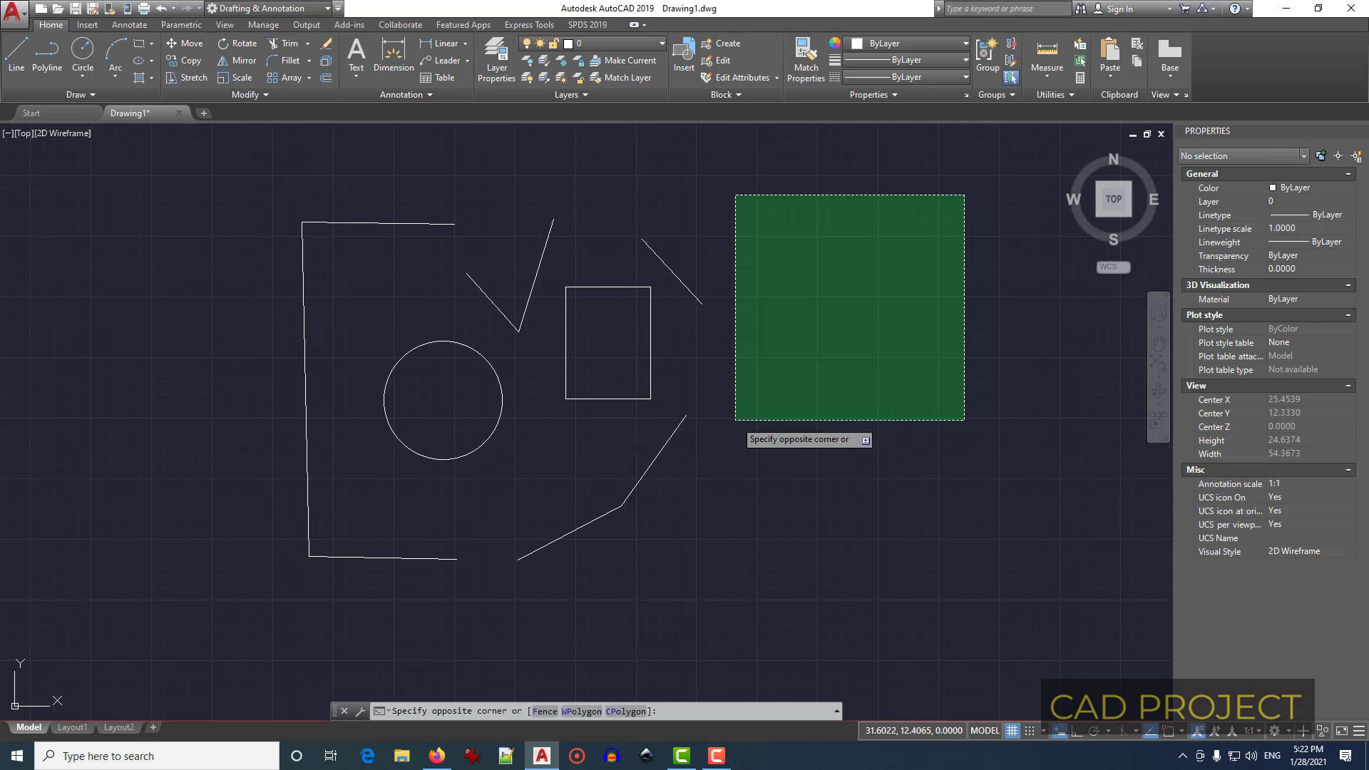
key("Return")
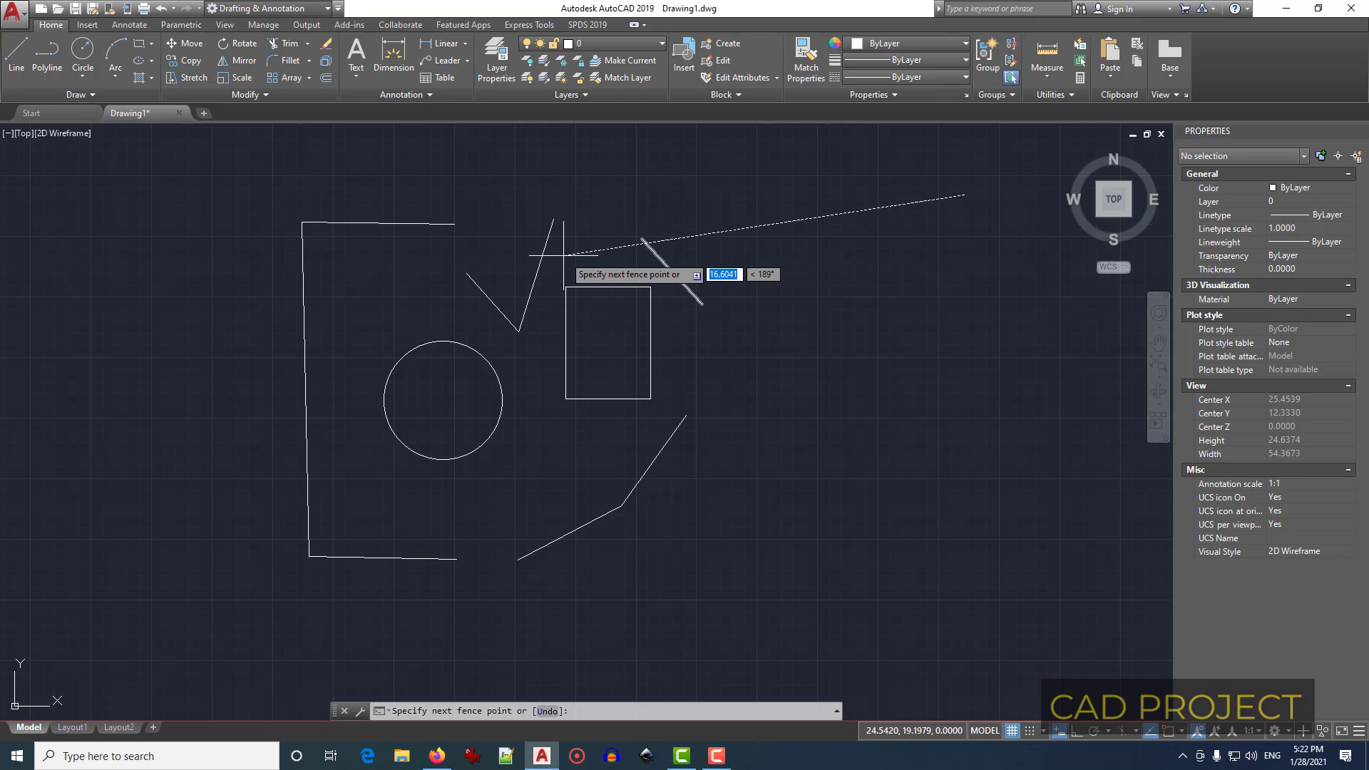
left_click(517, 264)
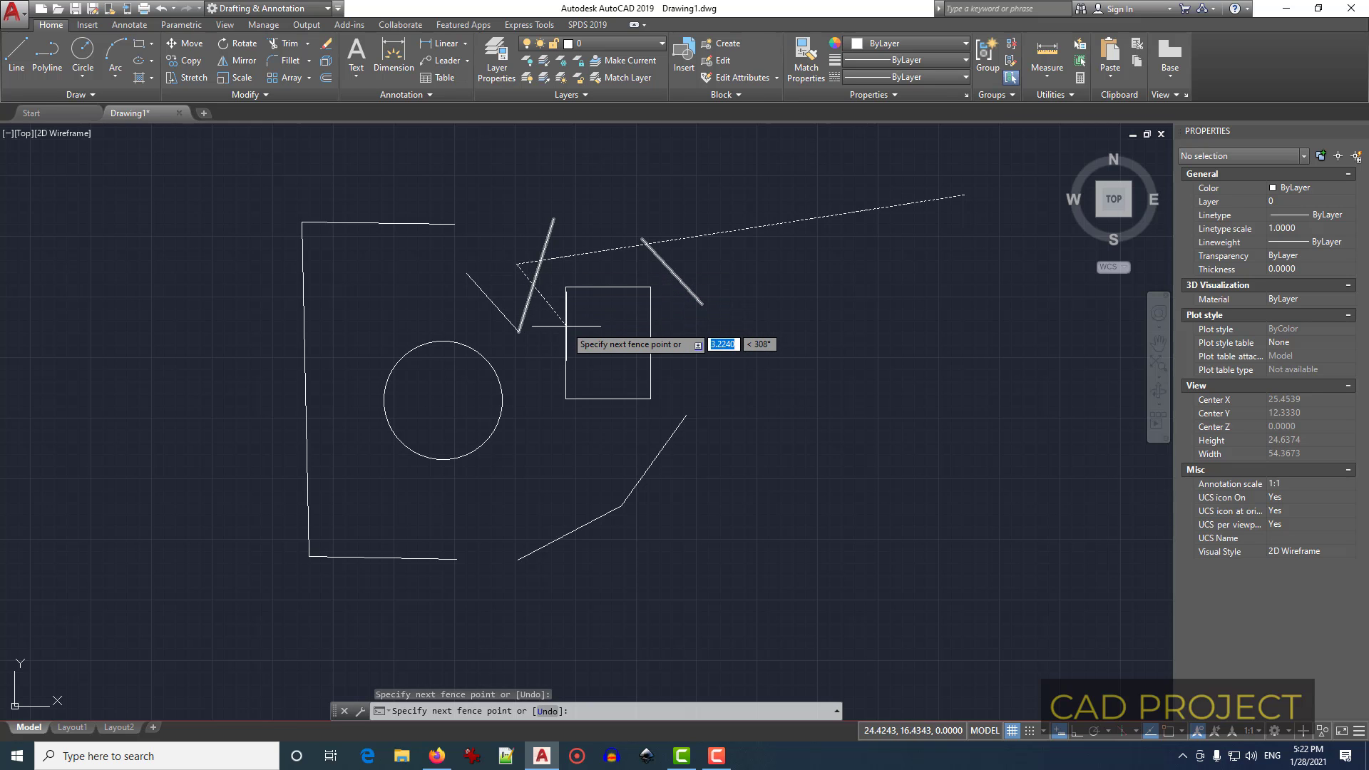
left_click(681, 357)
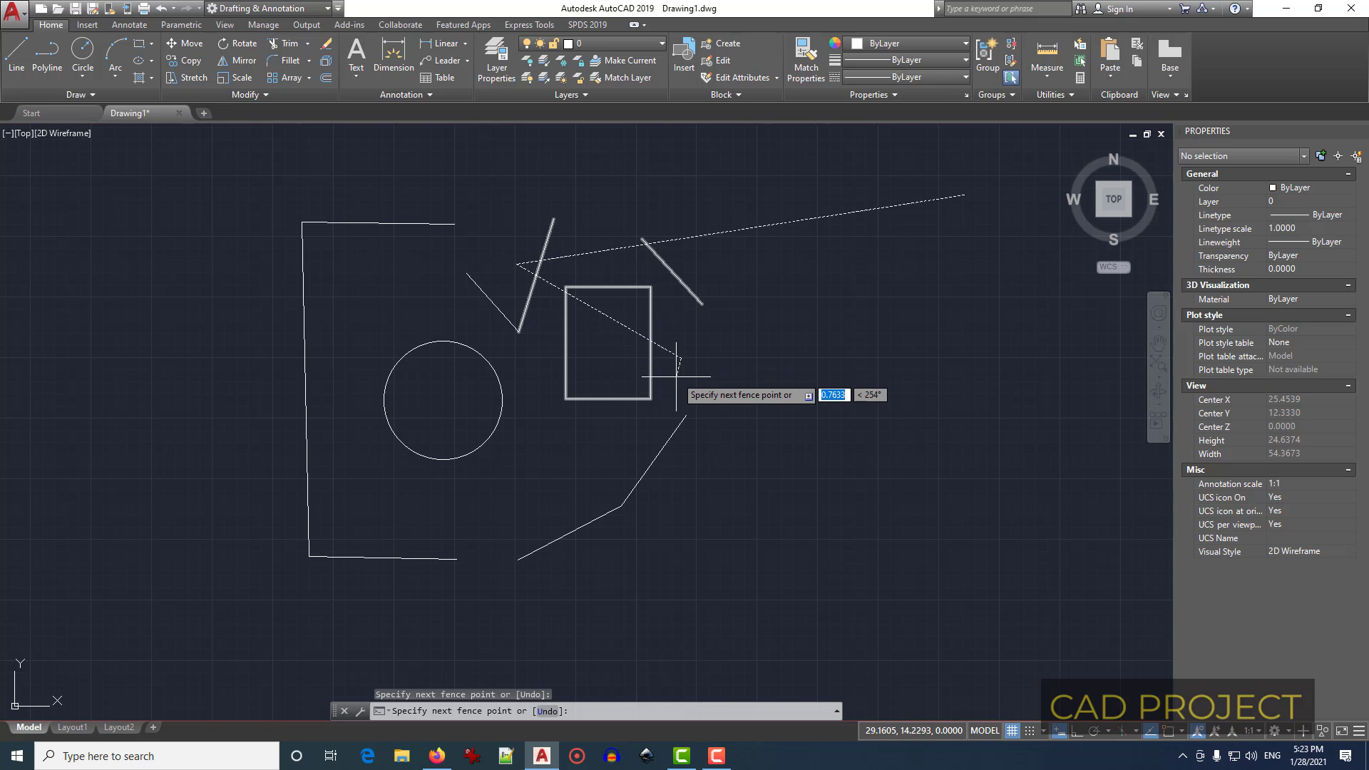
left_click(672, 451)
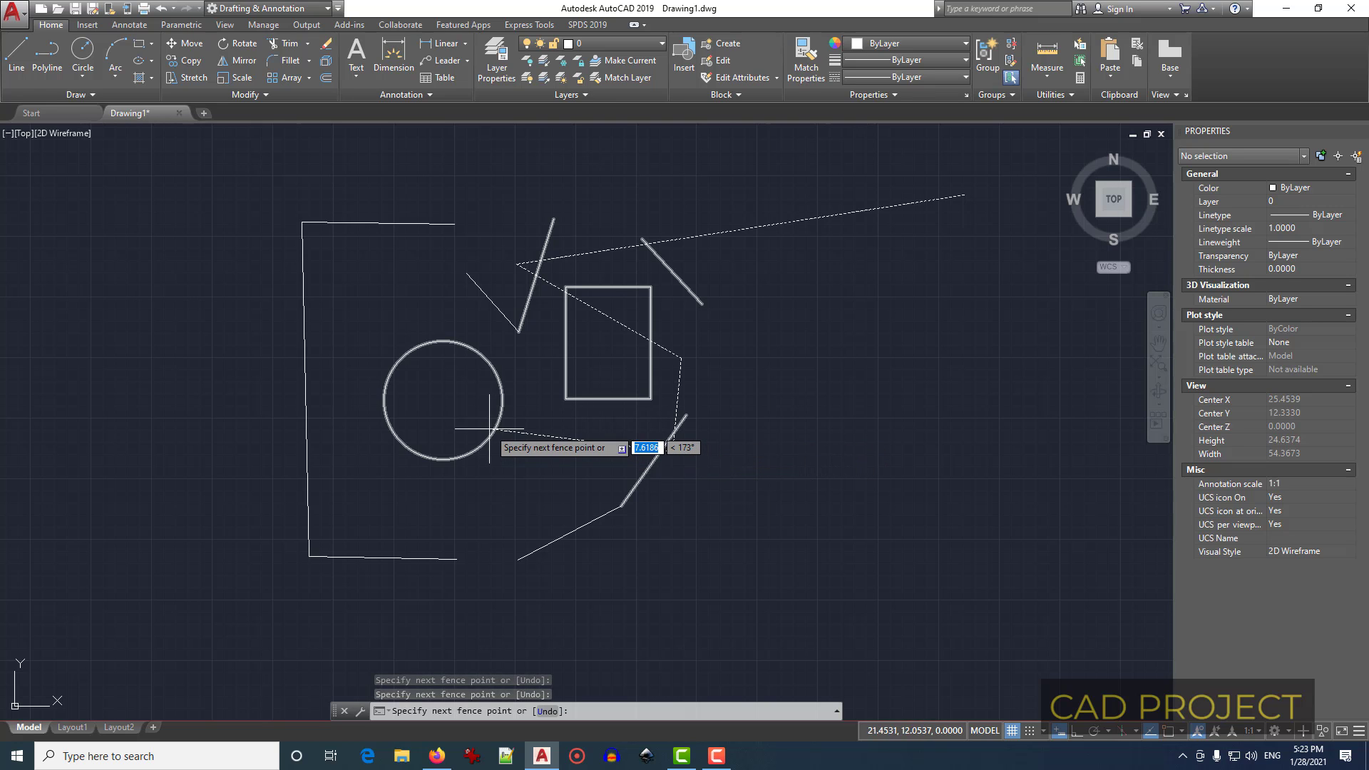
left_click(471, 417)
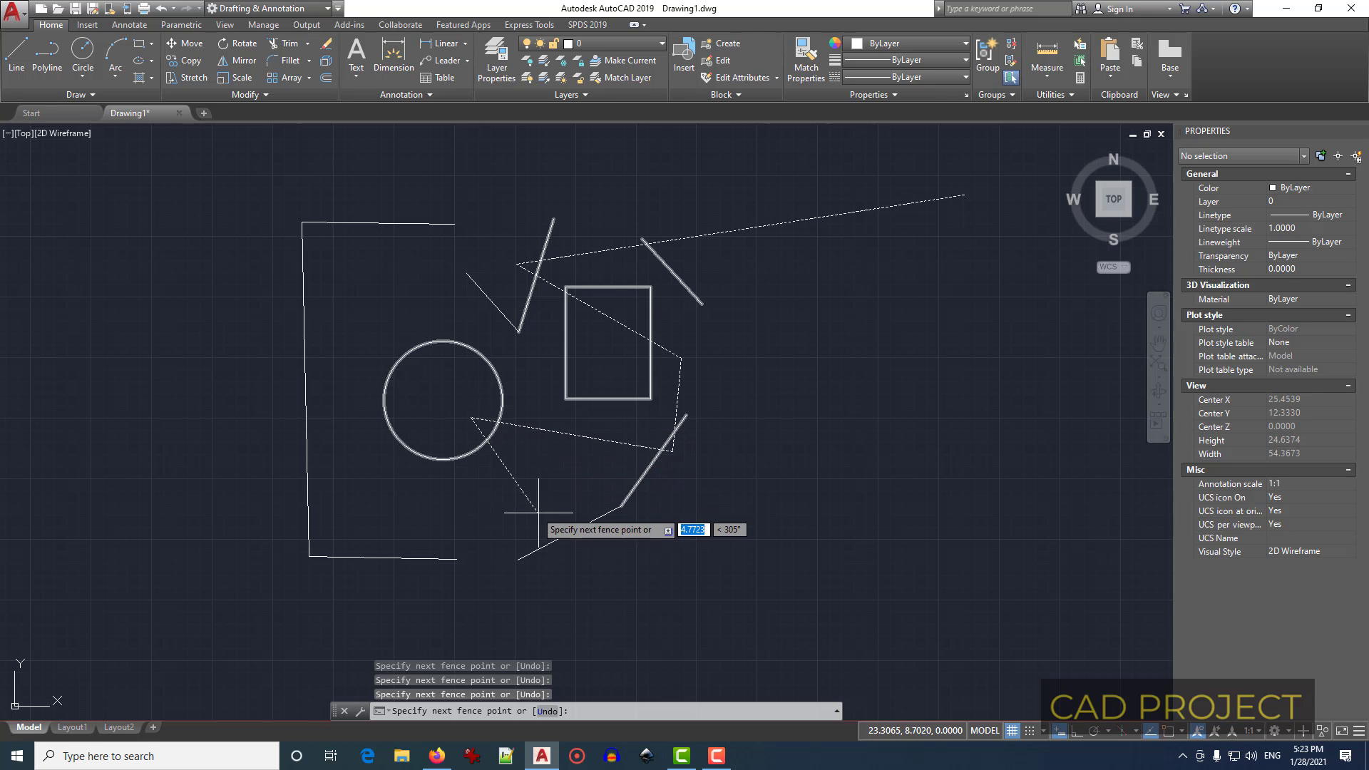
left_click(581, 552)
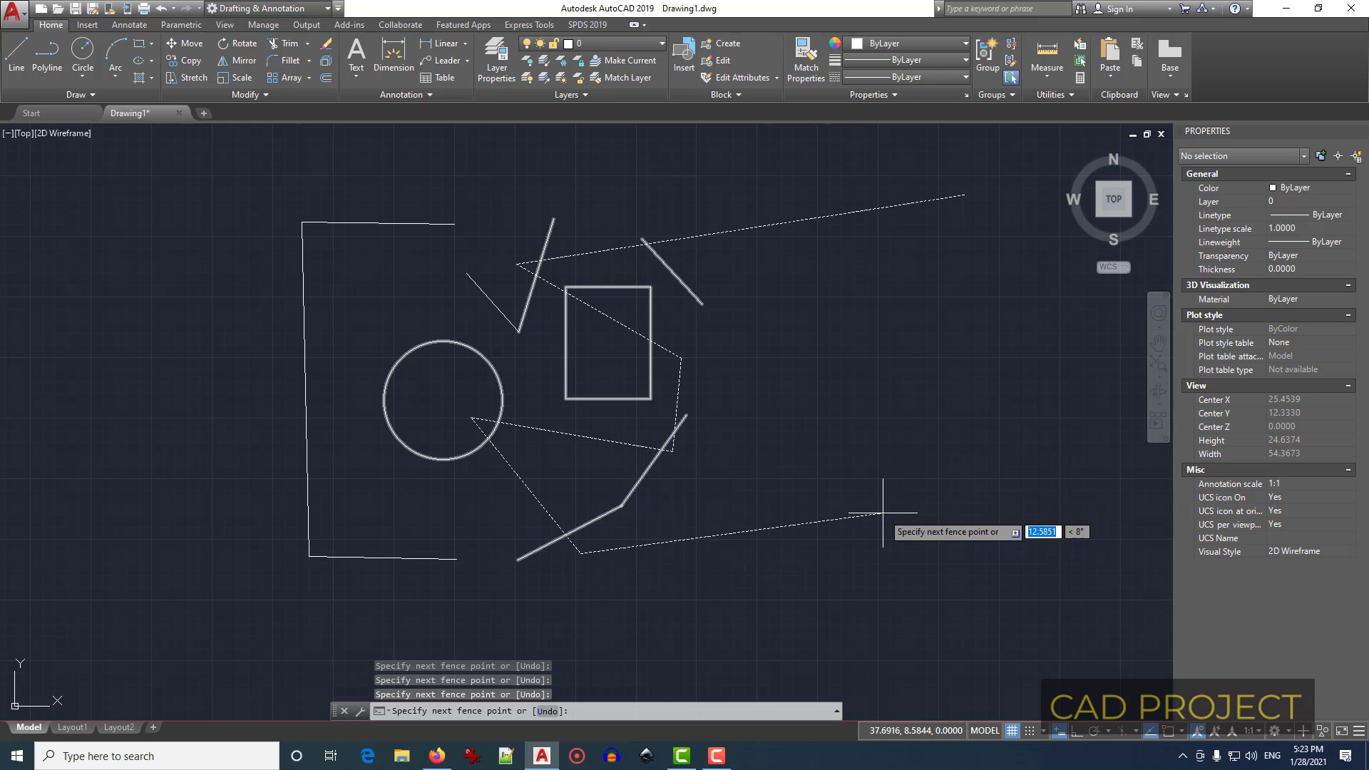
key("Return")
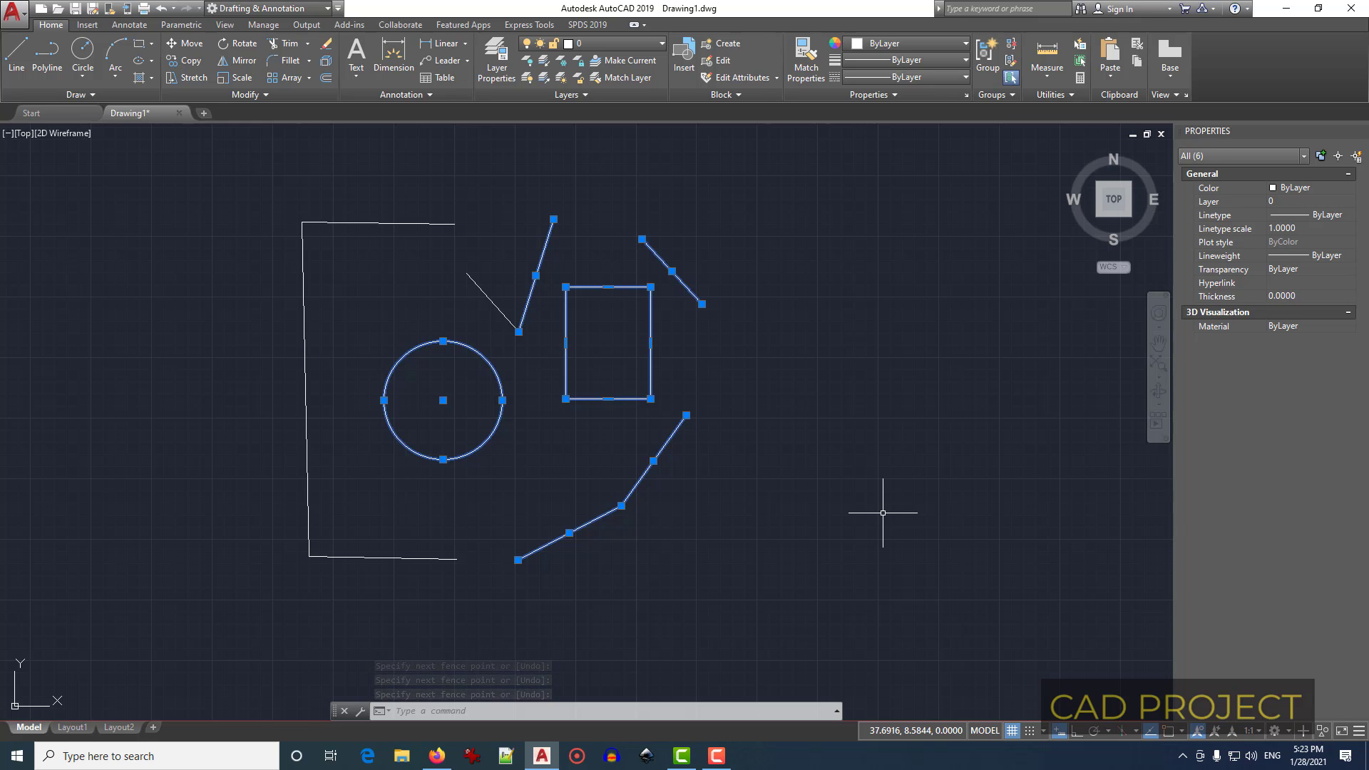
key("Escape")
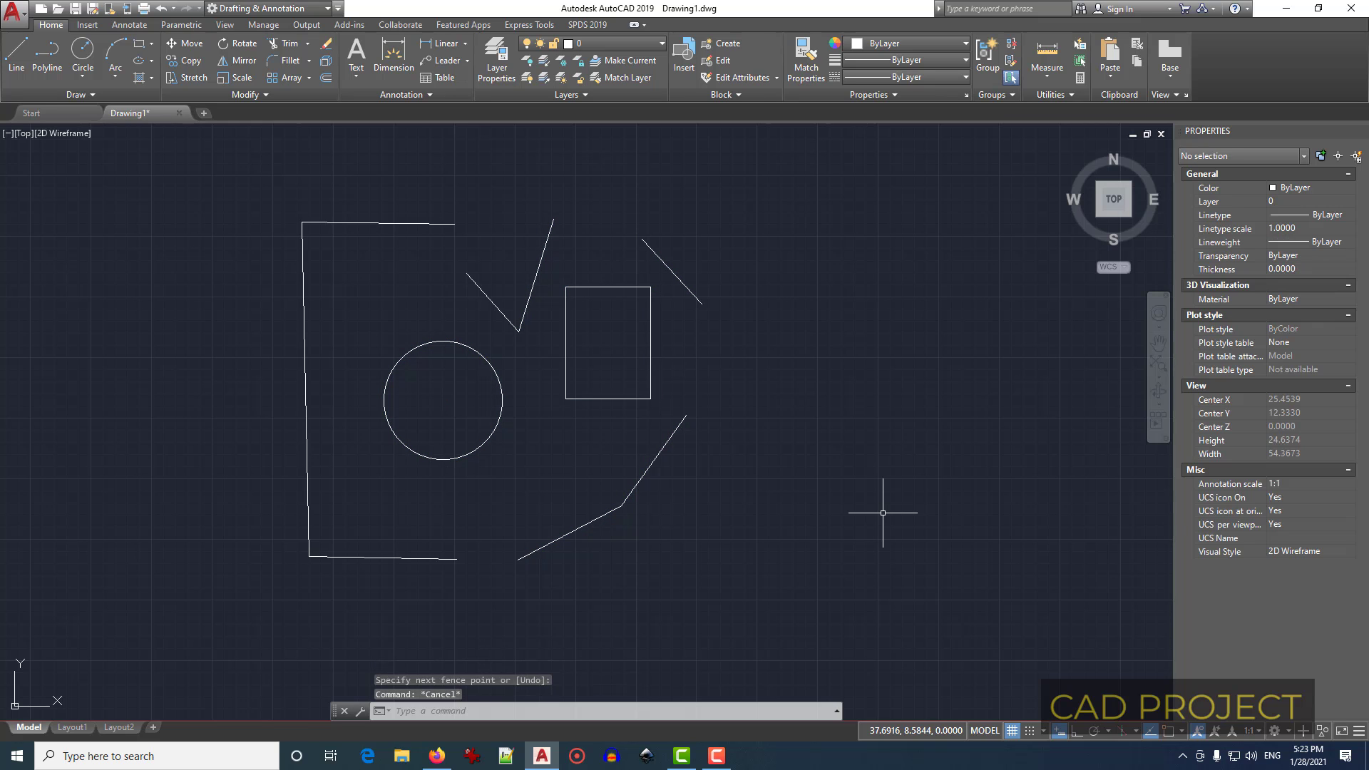
left_click(962, 197)
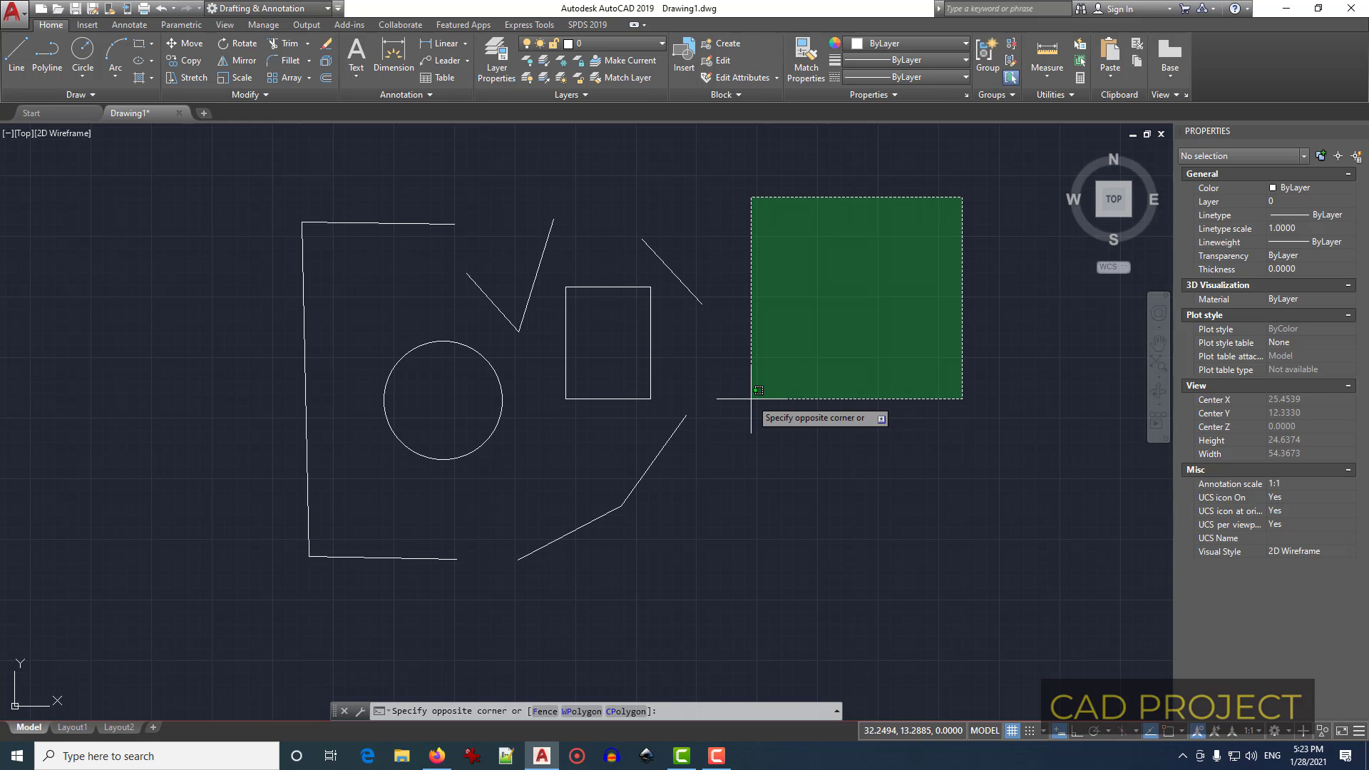
type("wp")
key("Return")
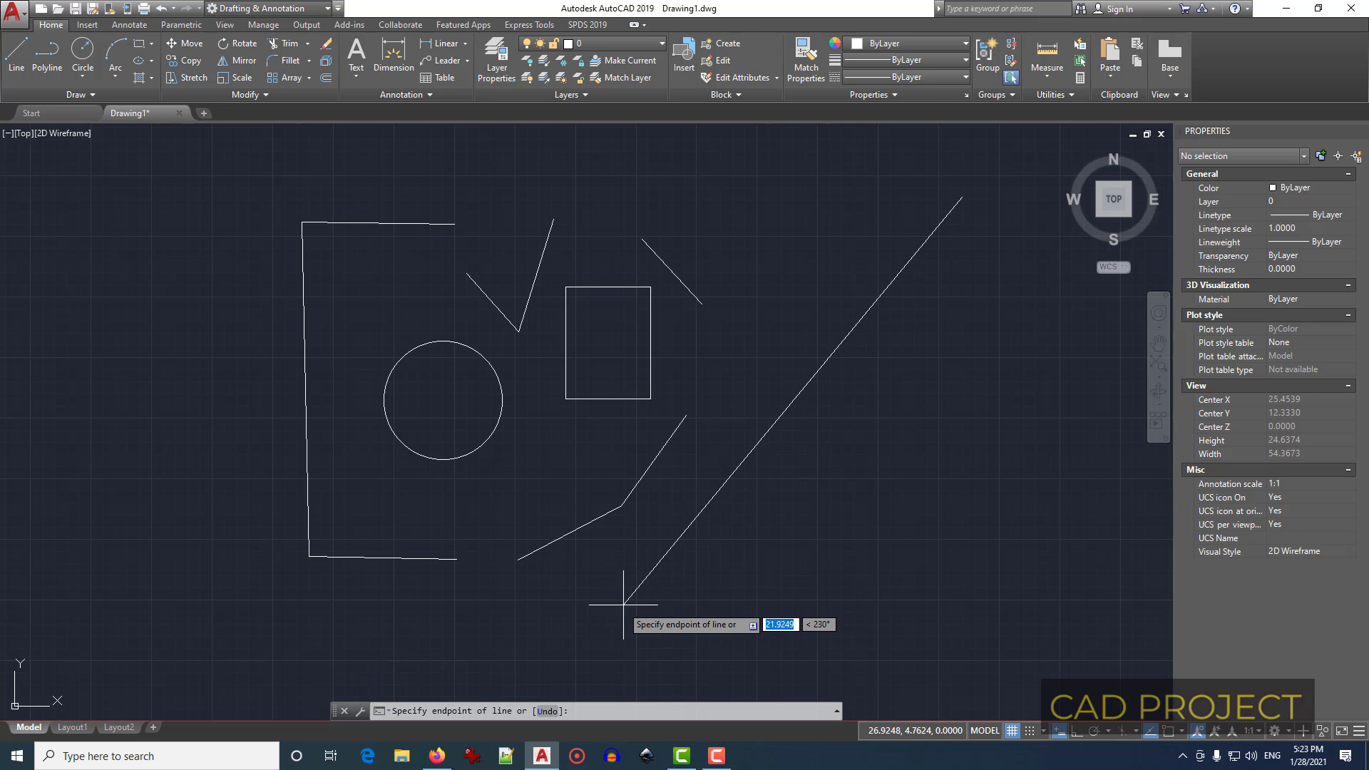
left_click(619, 610)
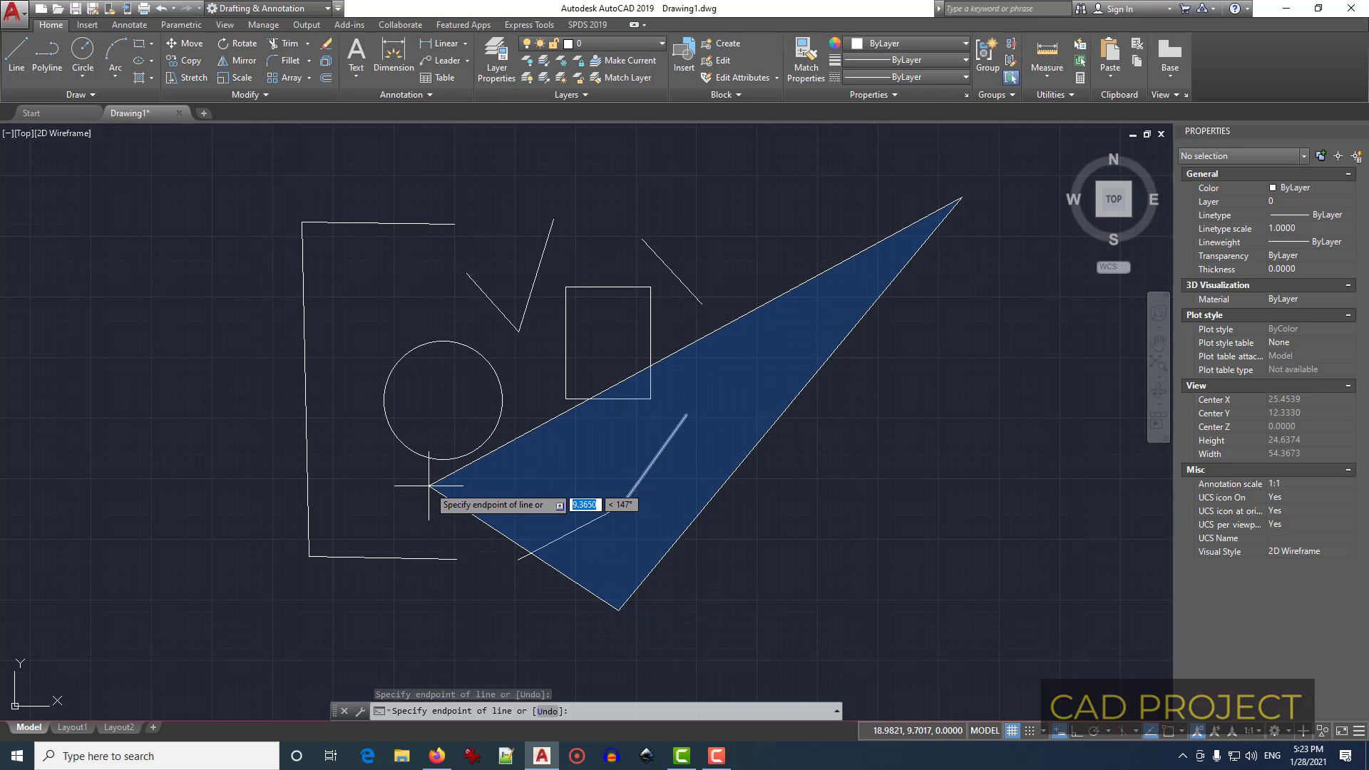
left_click(428, 485)
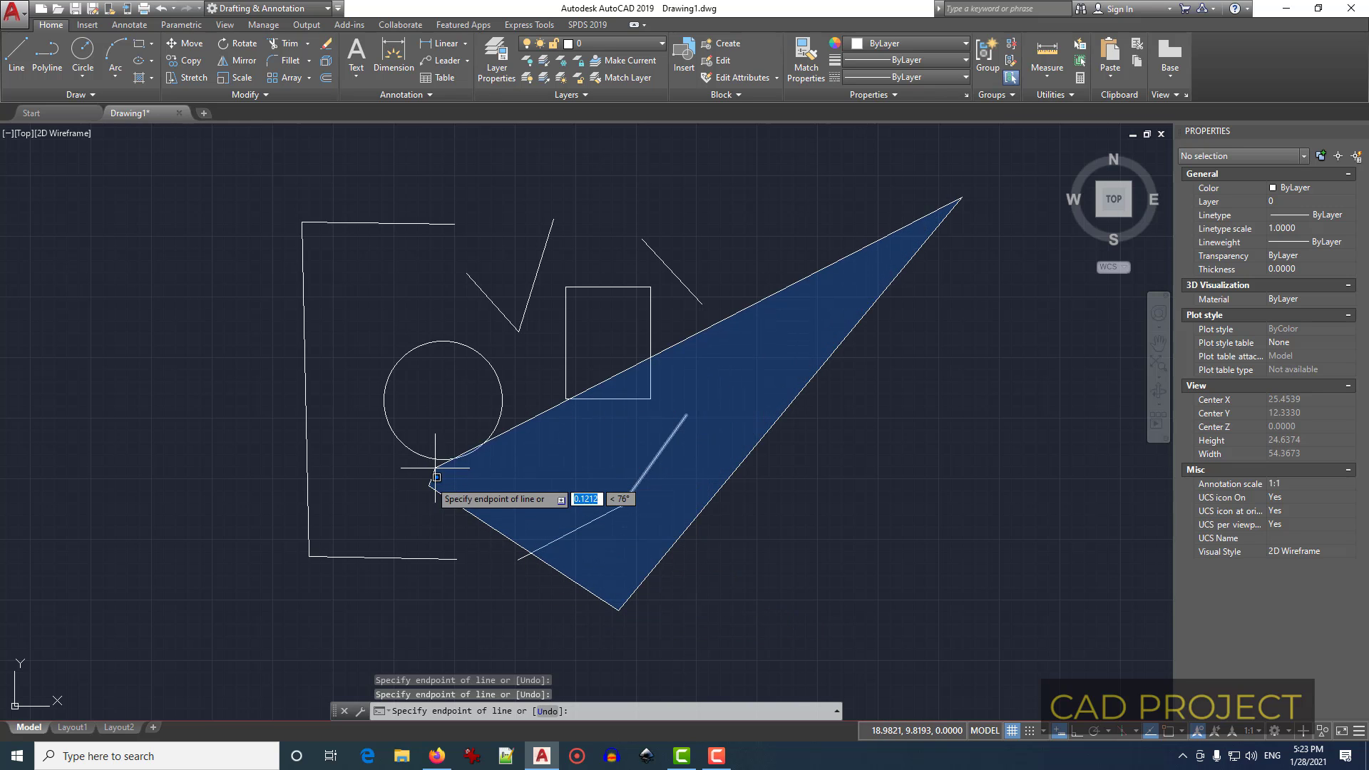
left_click(539, 201)
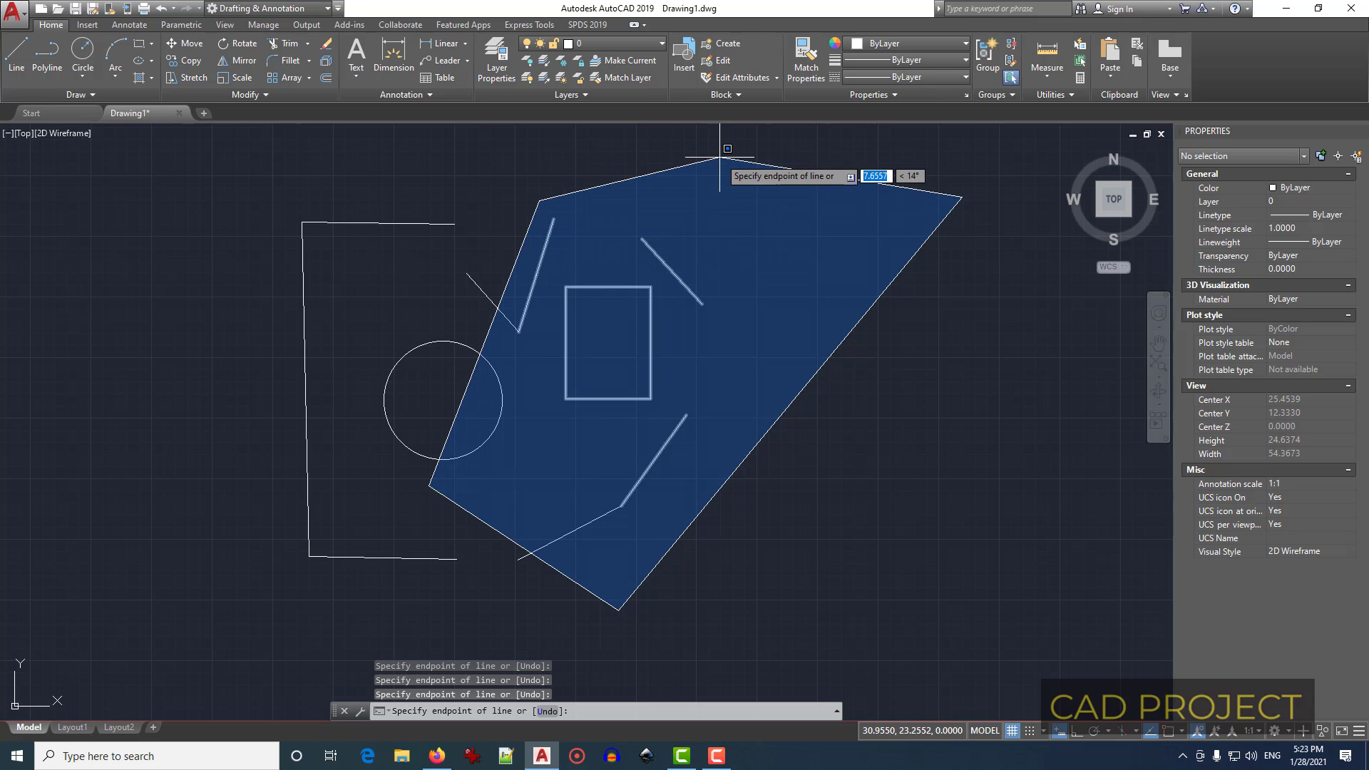
left_click(719, 156)
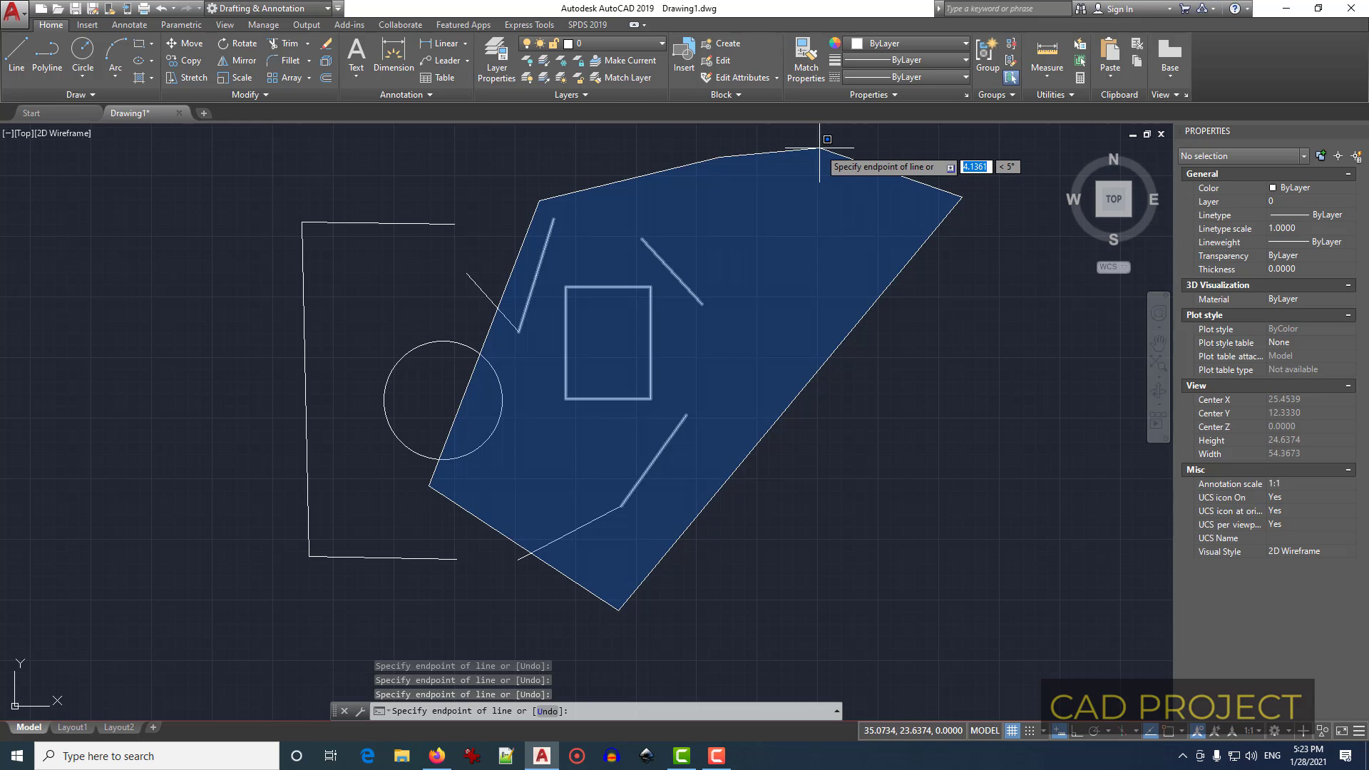
key("Return")
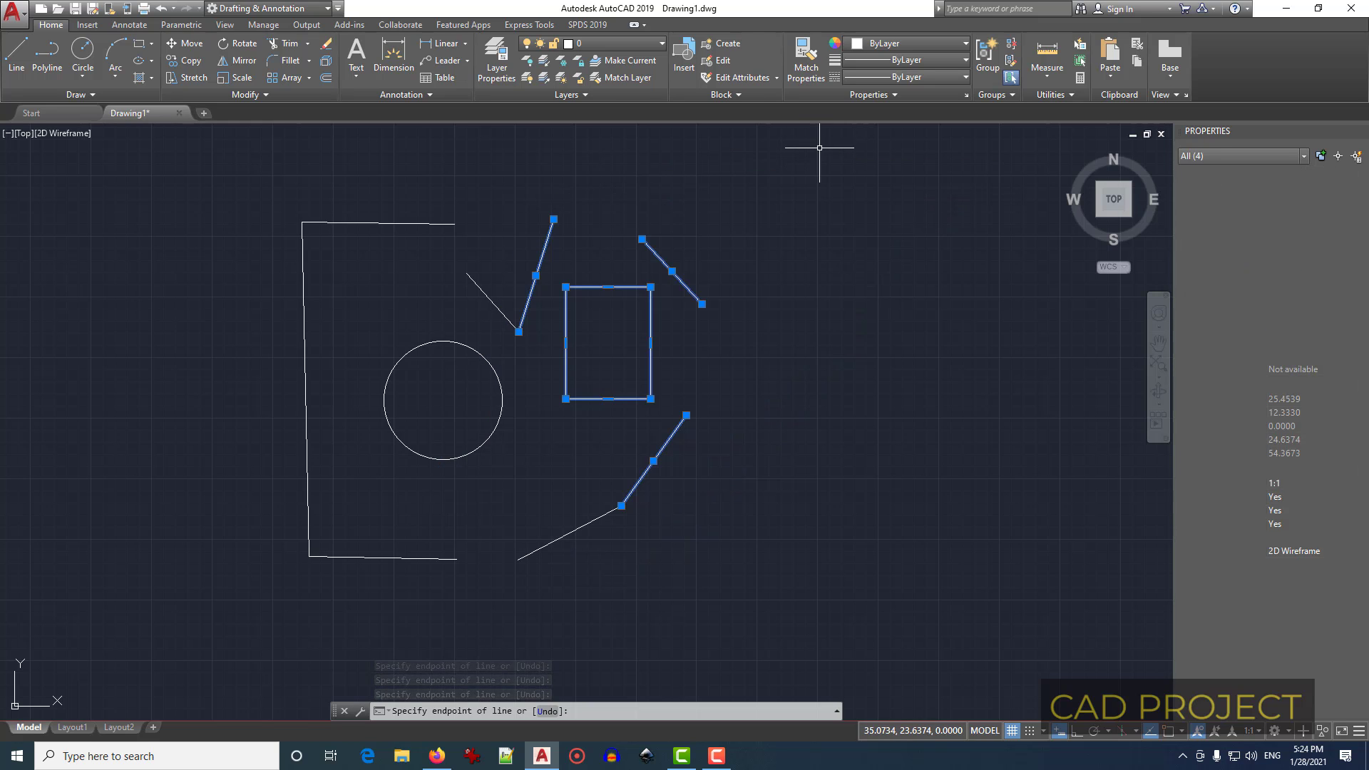
left_click(52, 190)
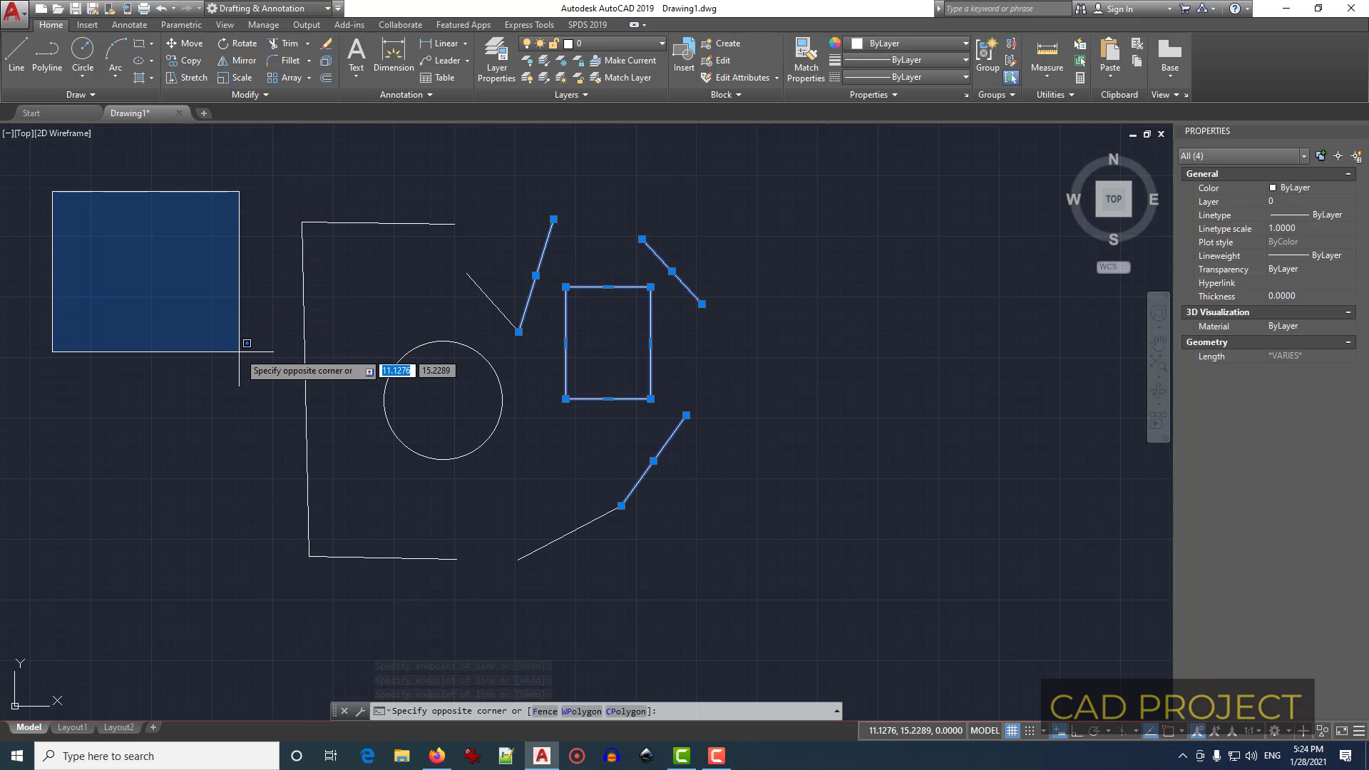
type("wp")
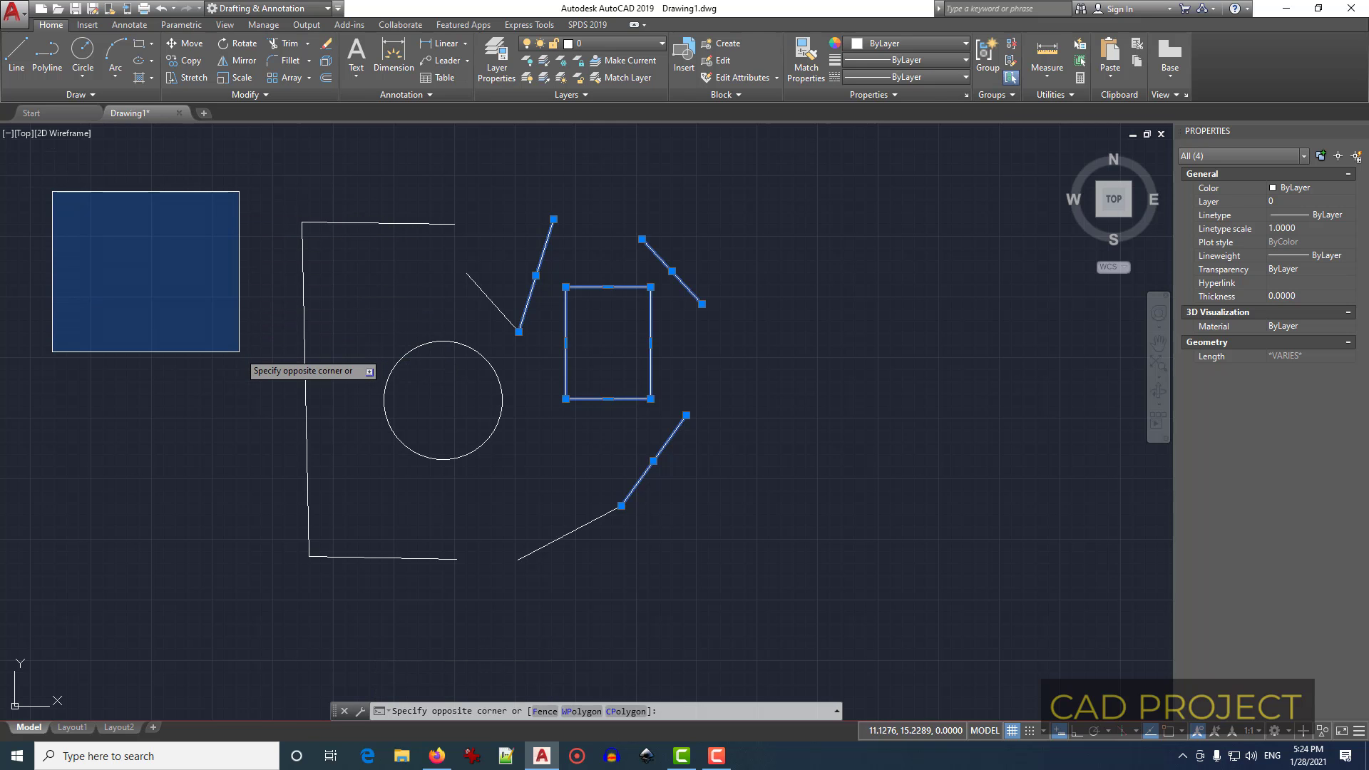
key("Return")
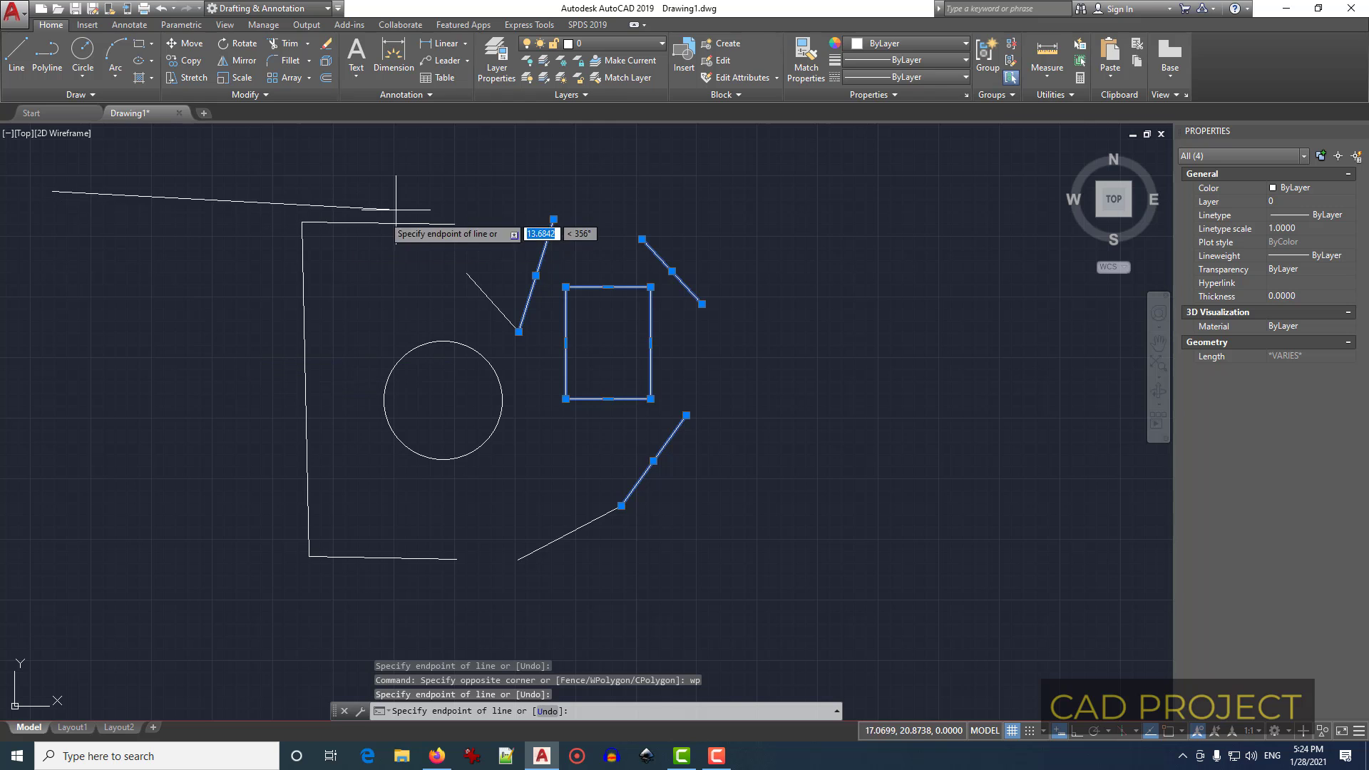
left_click(588, 168)
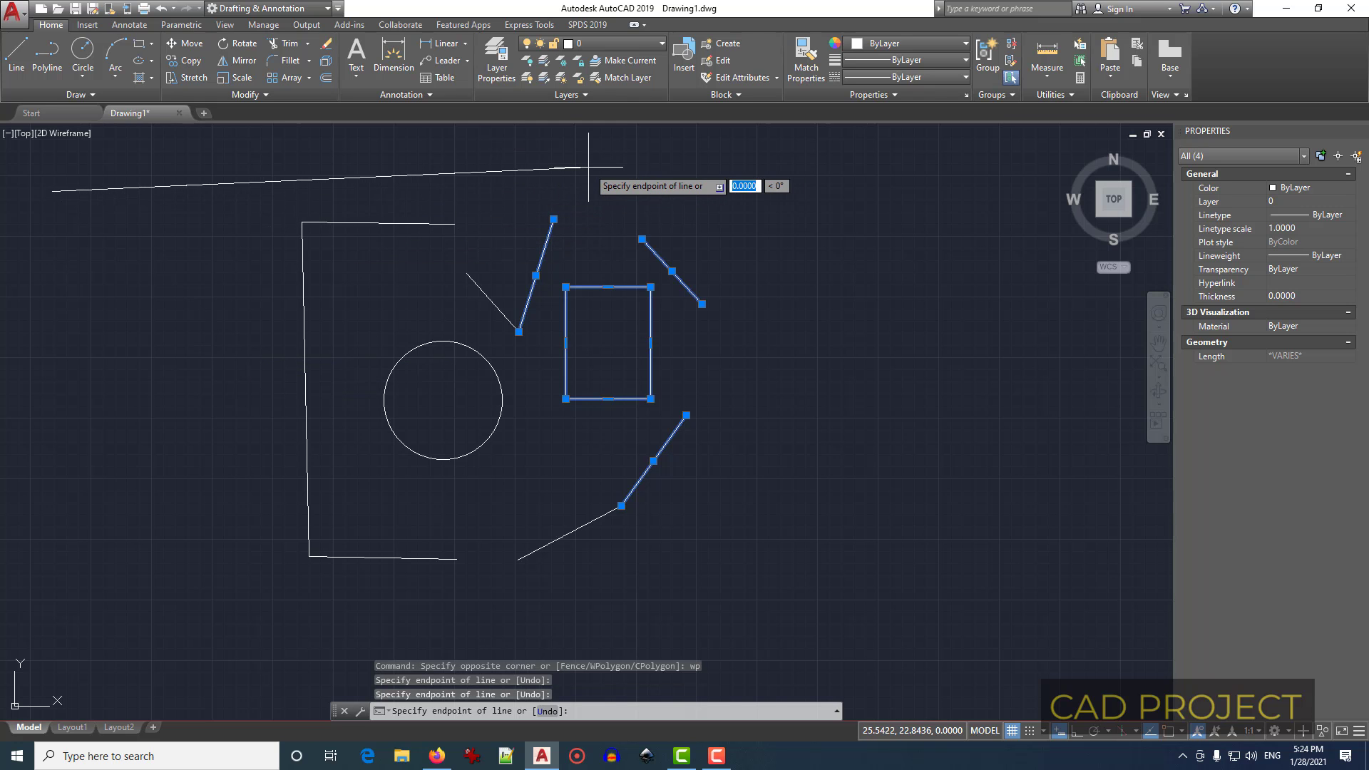
left_click(589, 343)
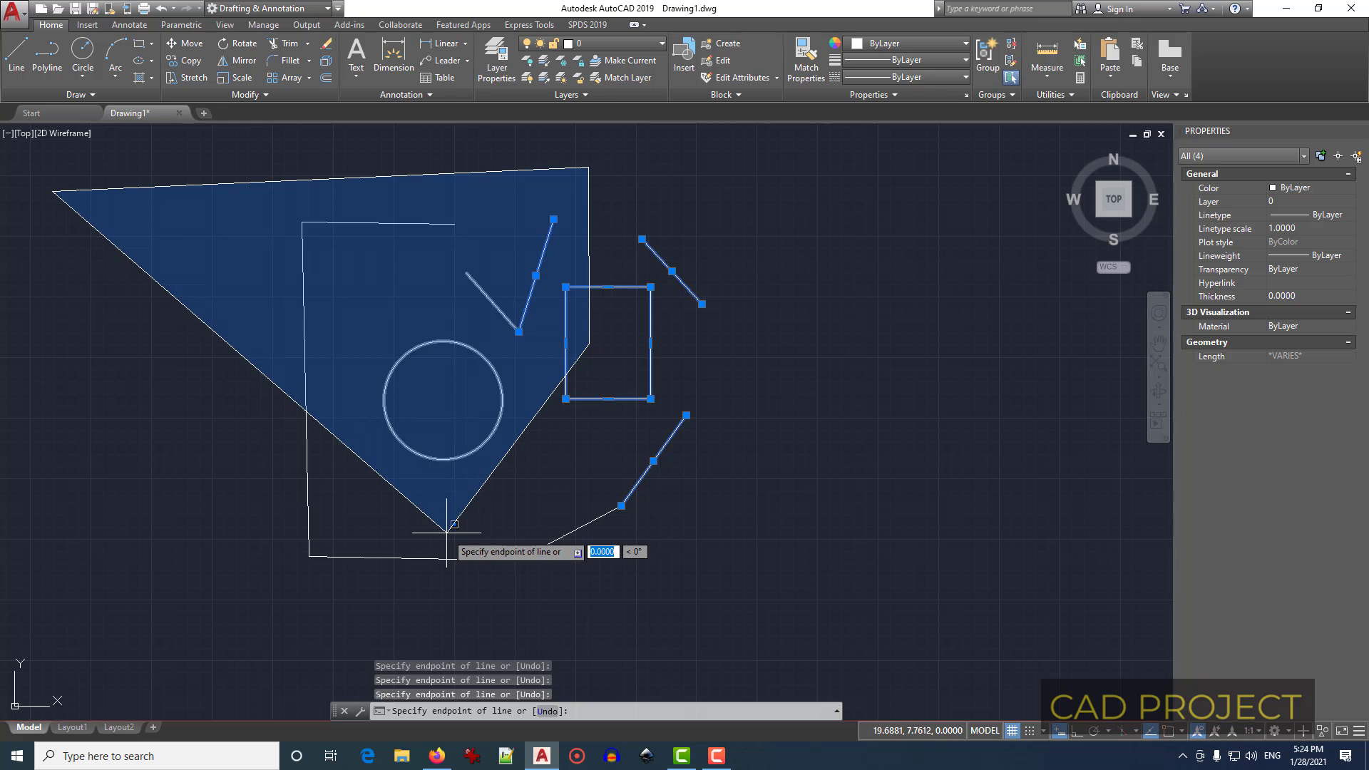
left_click(219, 559)
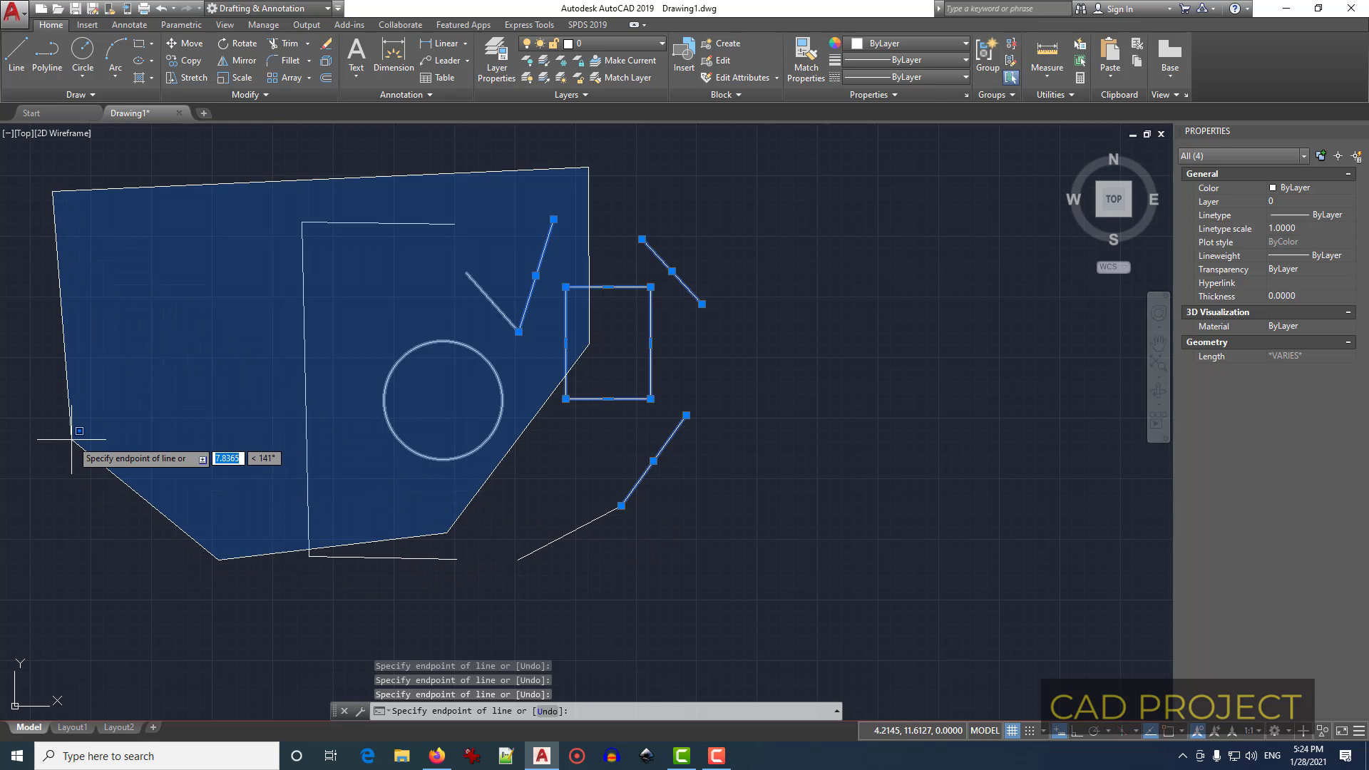
key("Return")
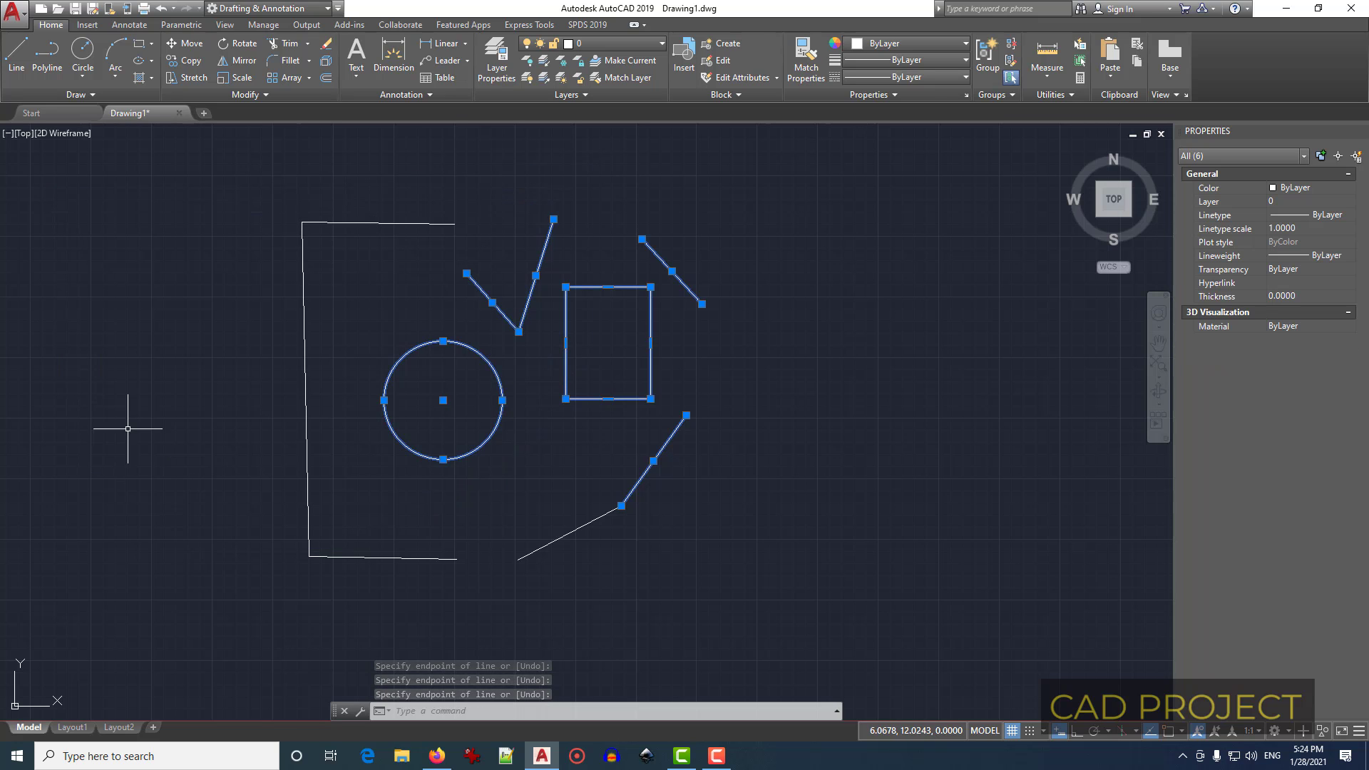
left_click(62, 184)
type("wp")
key("Return")
left_click(509, 224)
left_click(360, 524)
left_click(188, 521)
key("Escape")
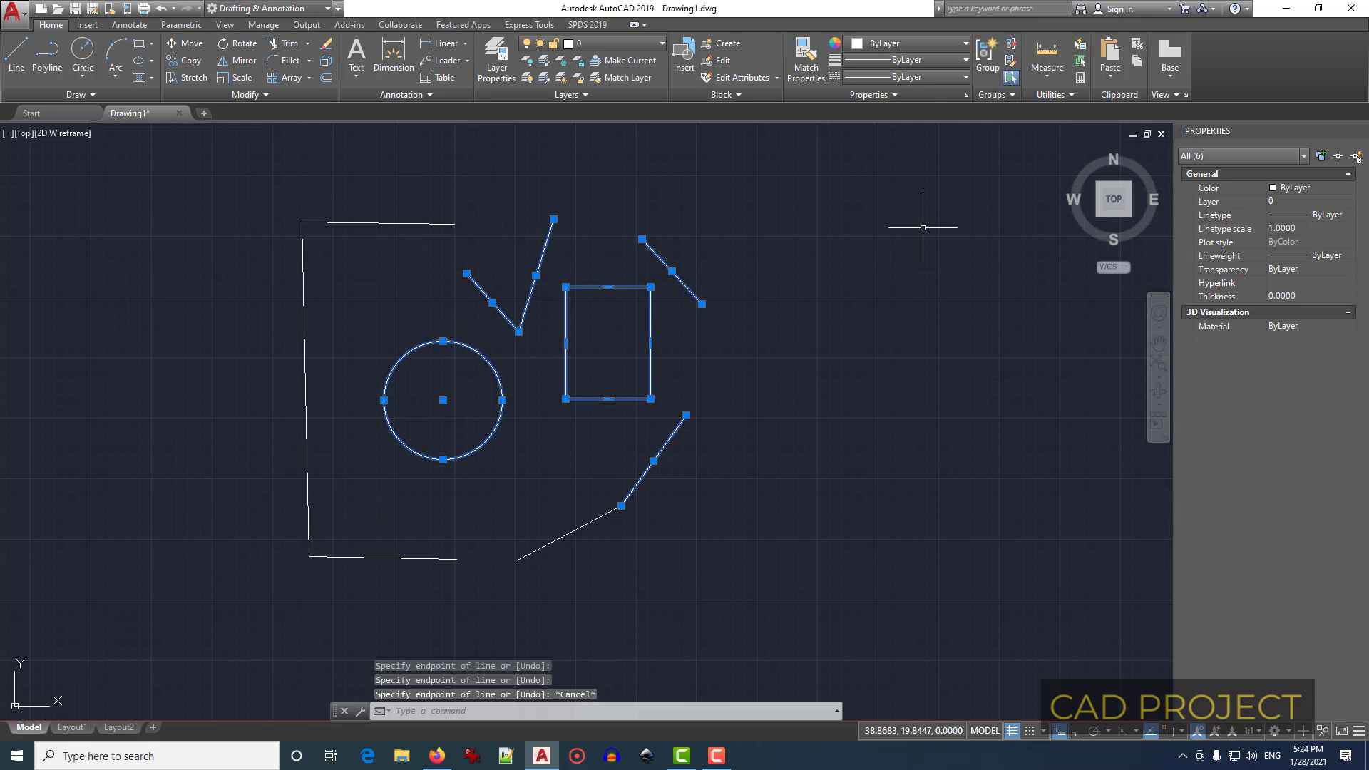
left_click(983, 189)
type("wp")
key("Return")
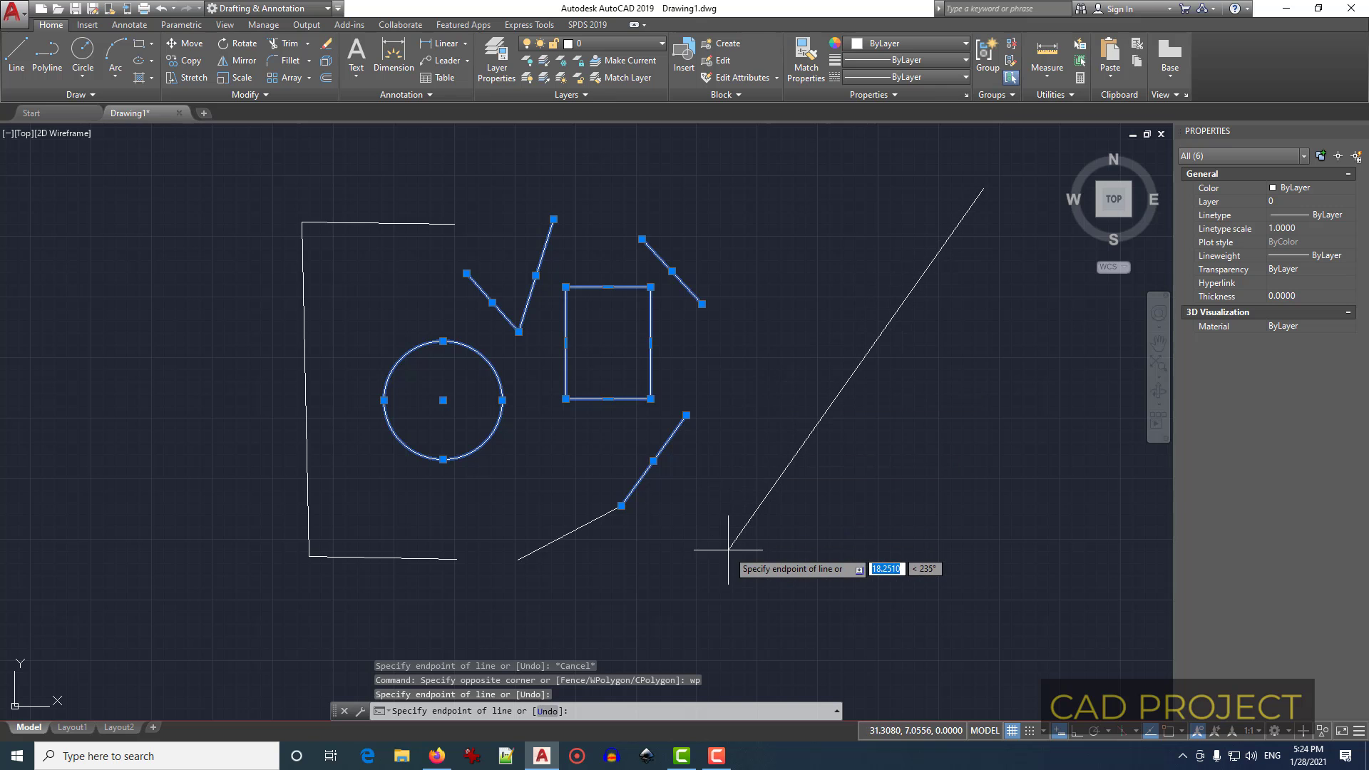
left_click(703, 576)
left_click(438, 467)
left_click(483, 228)
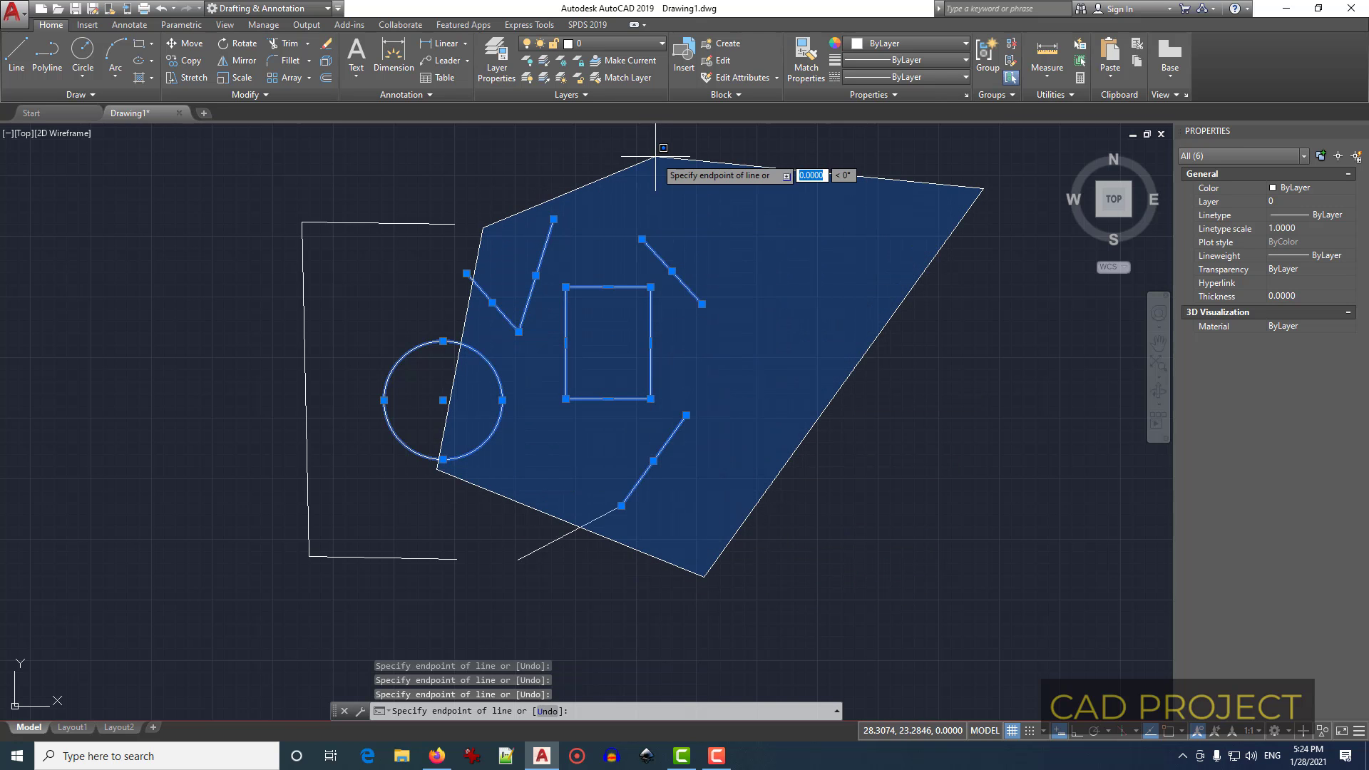
key("Escape")
key("Escape")
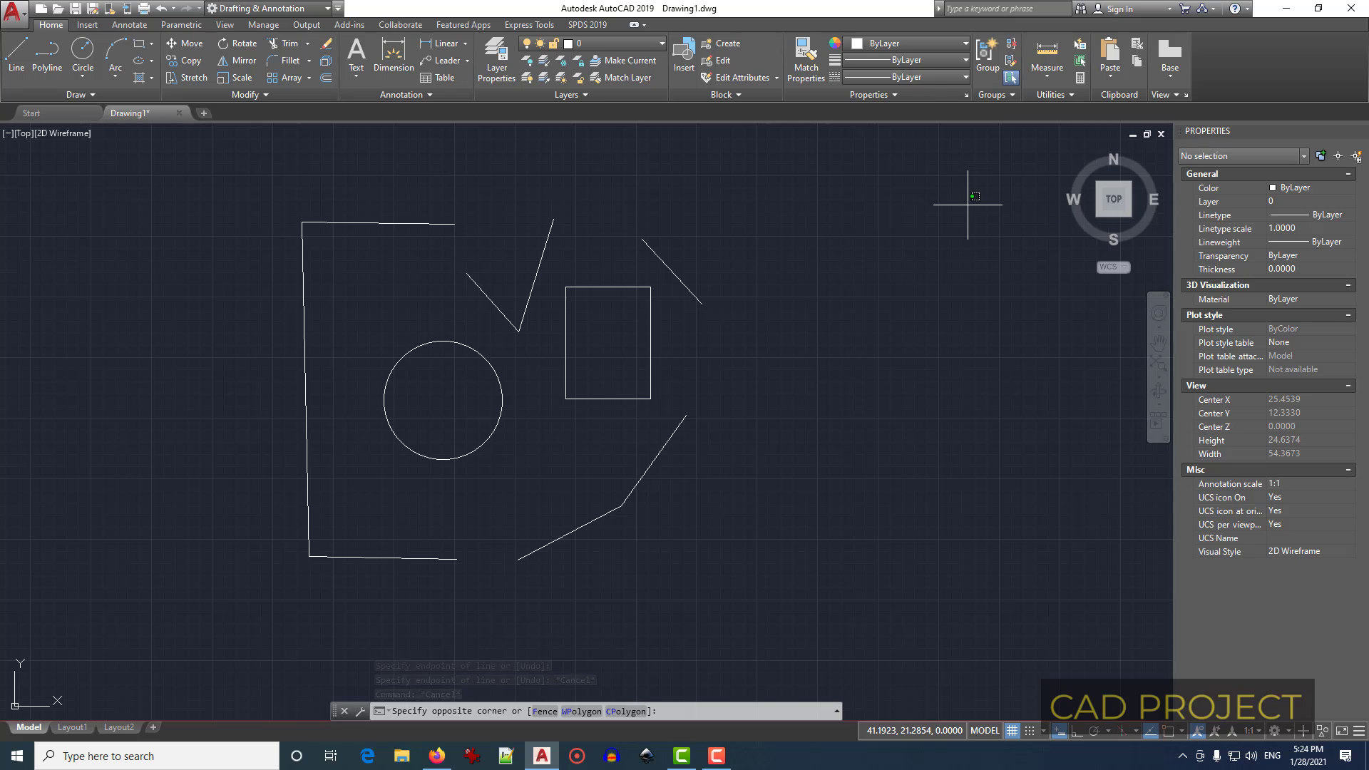
left_click(967, 205)
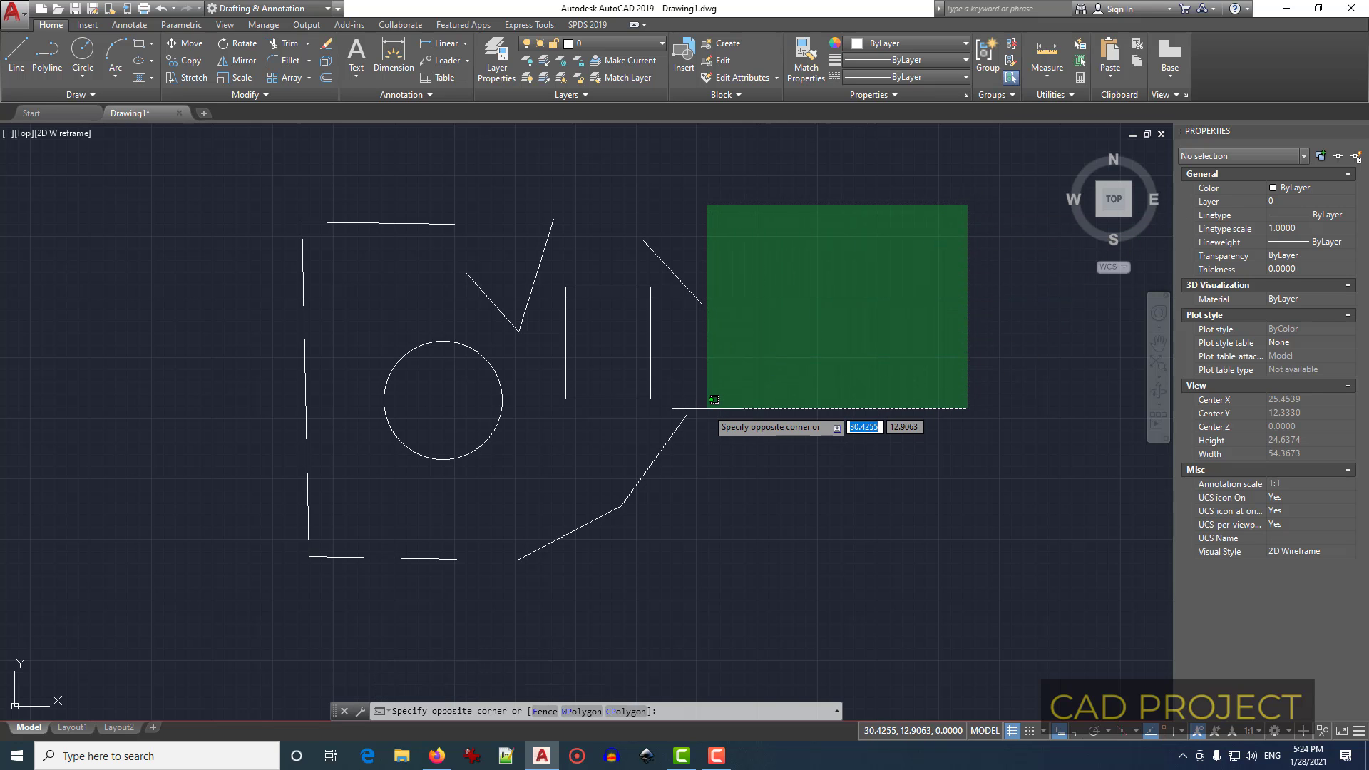
Step: Crossing-polygon (CP) select through the circle edge, V lines and rectangle
type("cp")
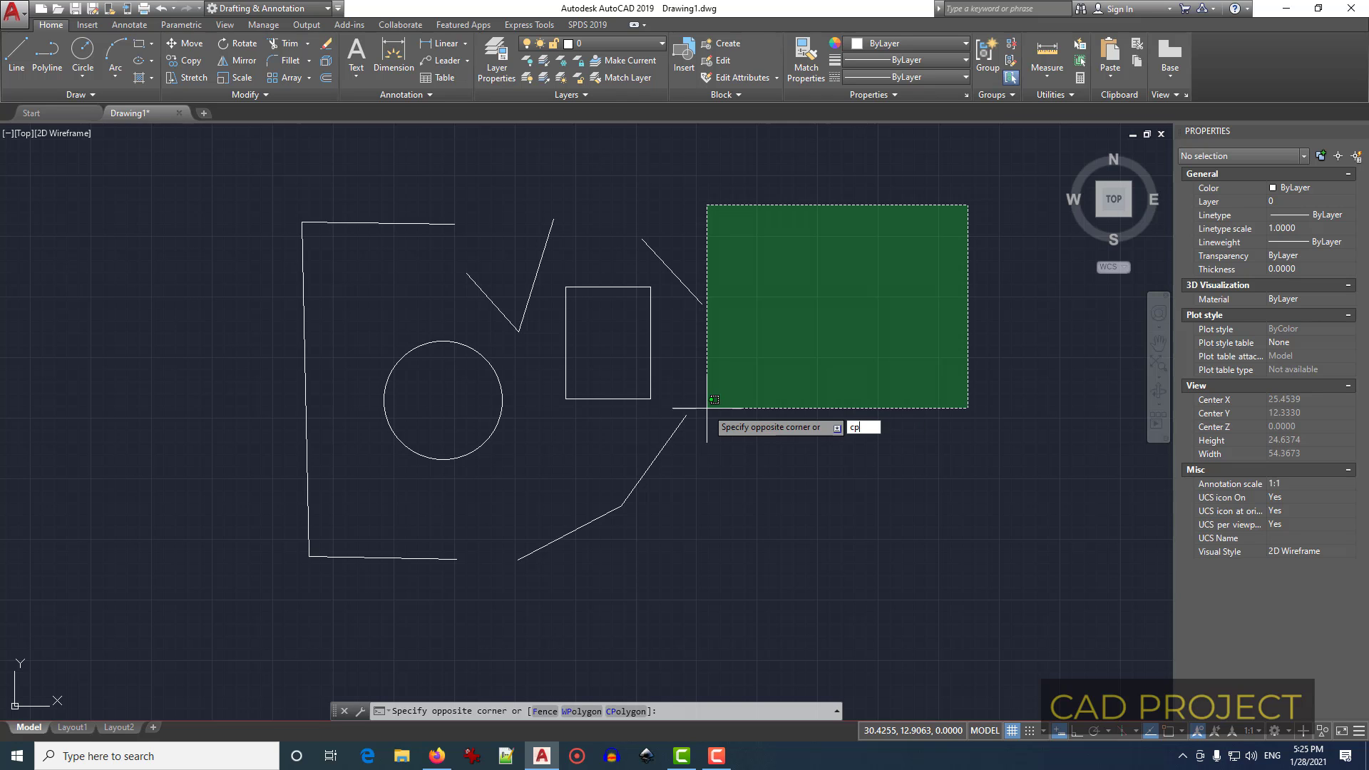
key("Return")
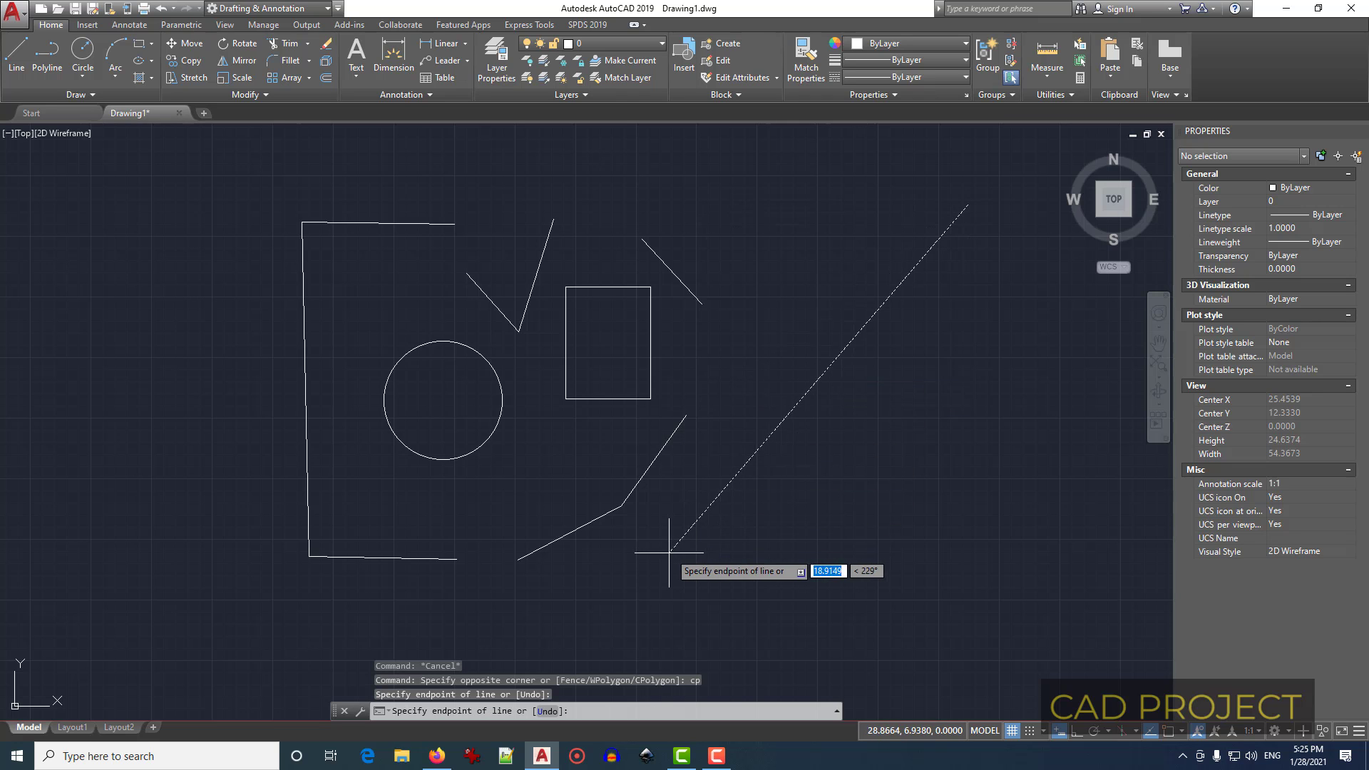
left_click(598, 608)
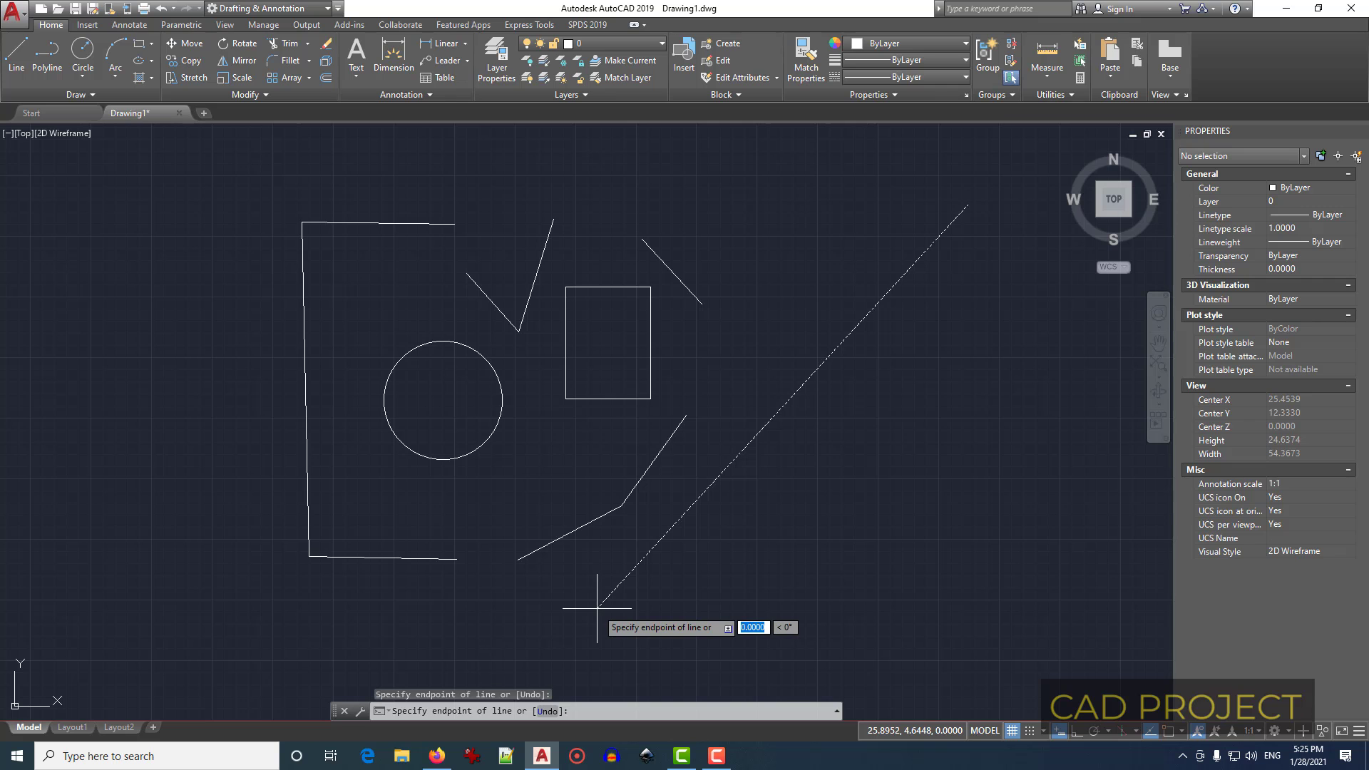
left_click(477, 474)
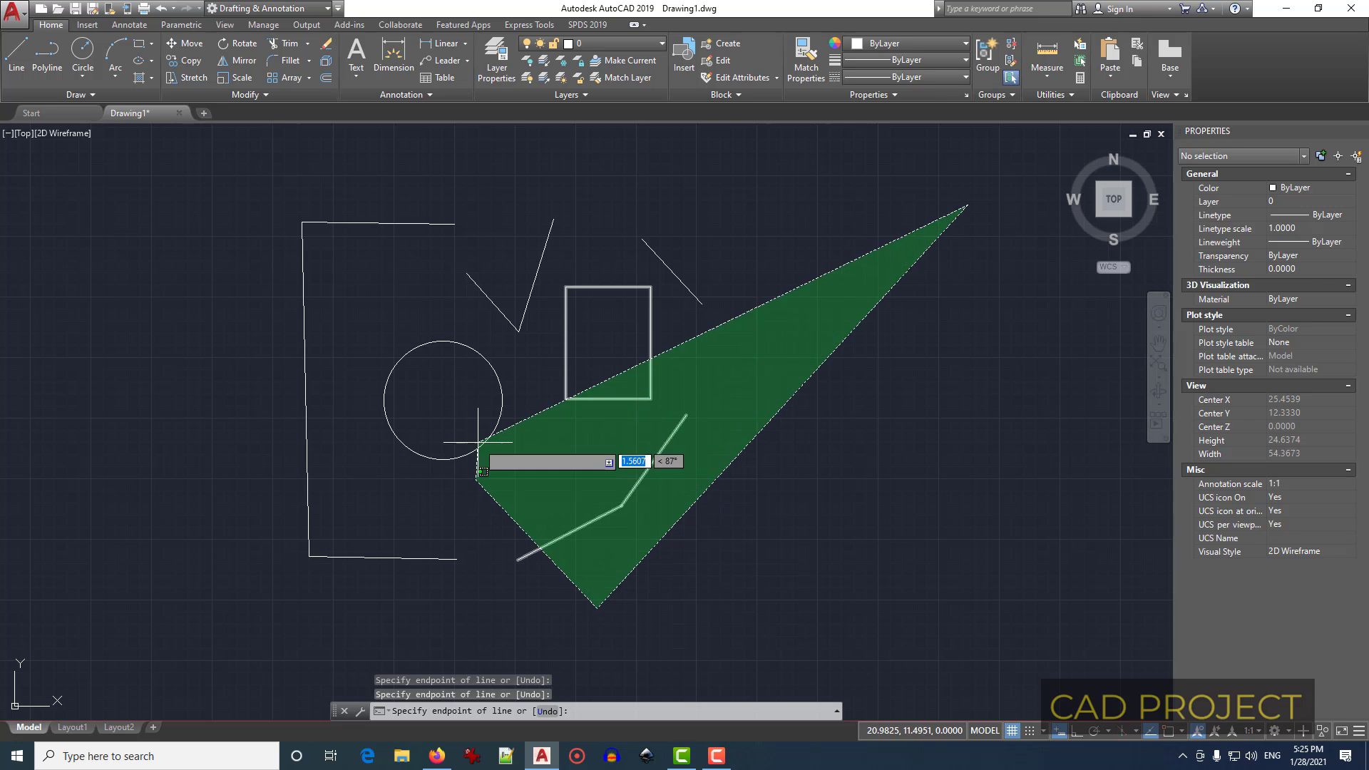
left_click(506, 271)
left_click(633, 158)
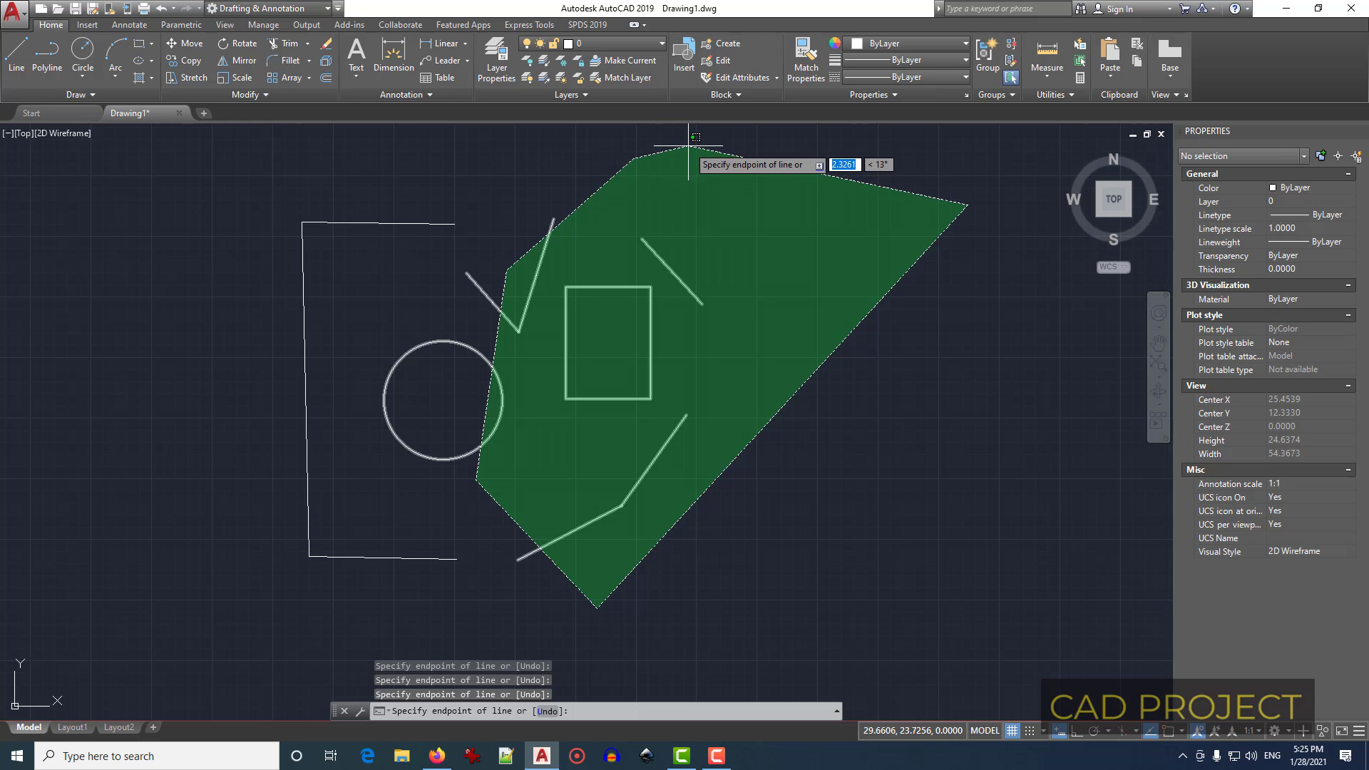
key("Return")
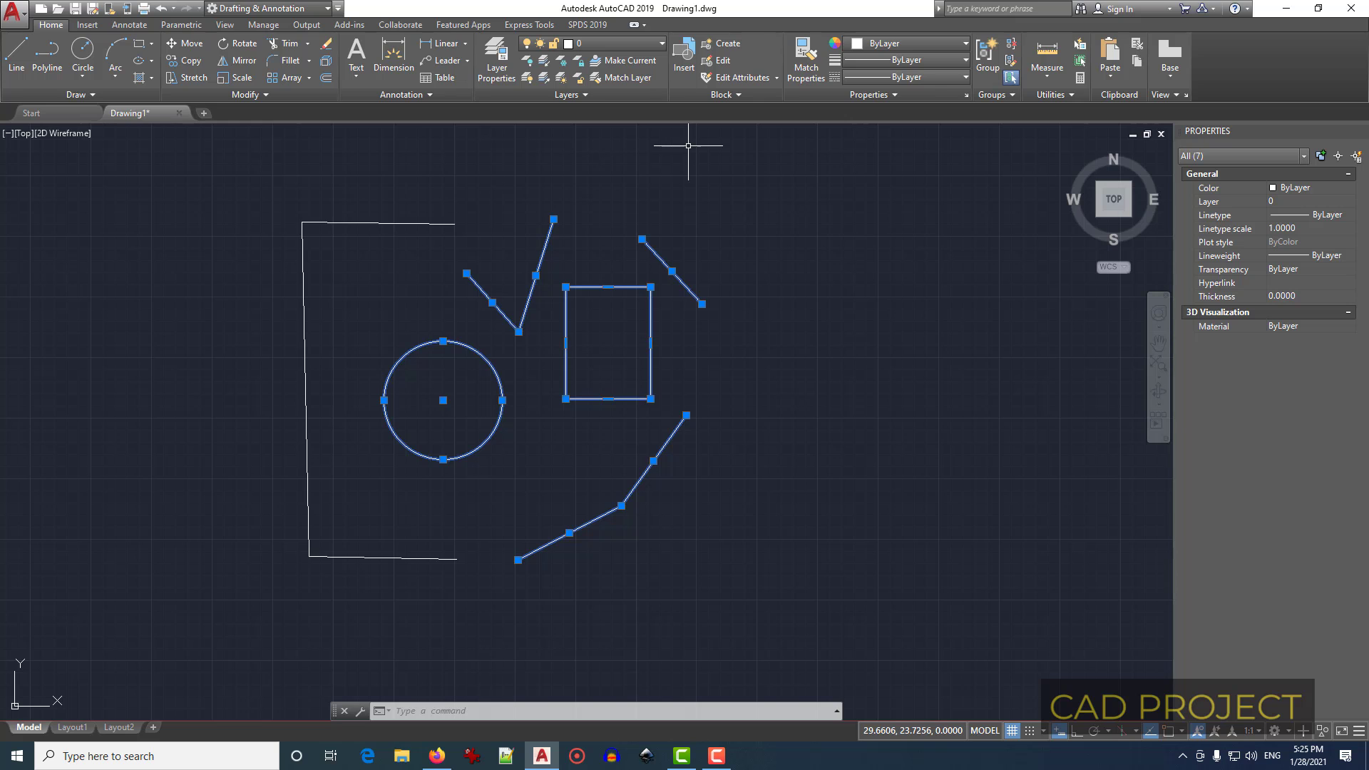
Step: Draw a CP crossing polygon from the upper right down to the lower left, adding the open bracket
left_click(65, 191)
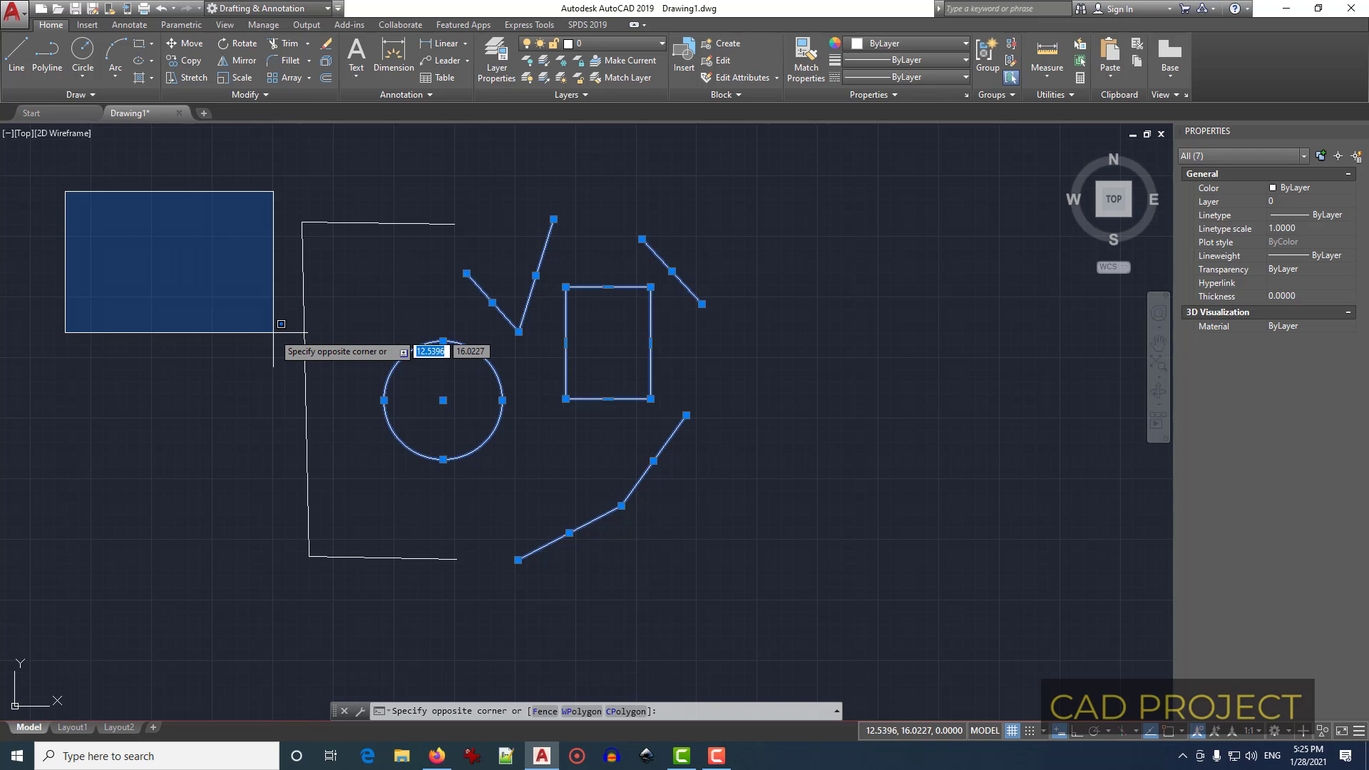
type("cp")
key("Return")
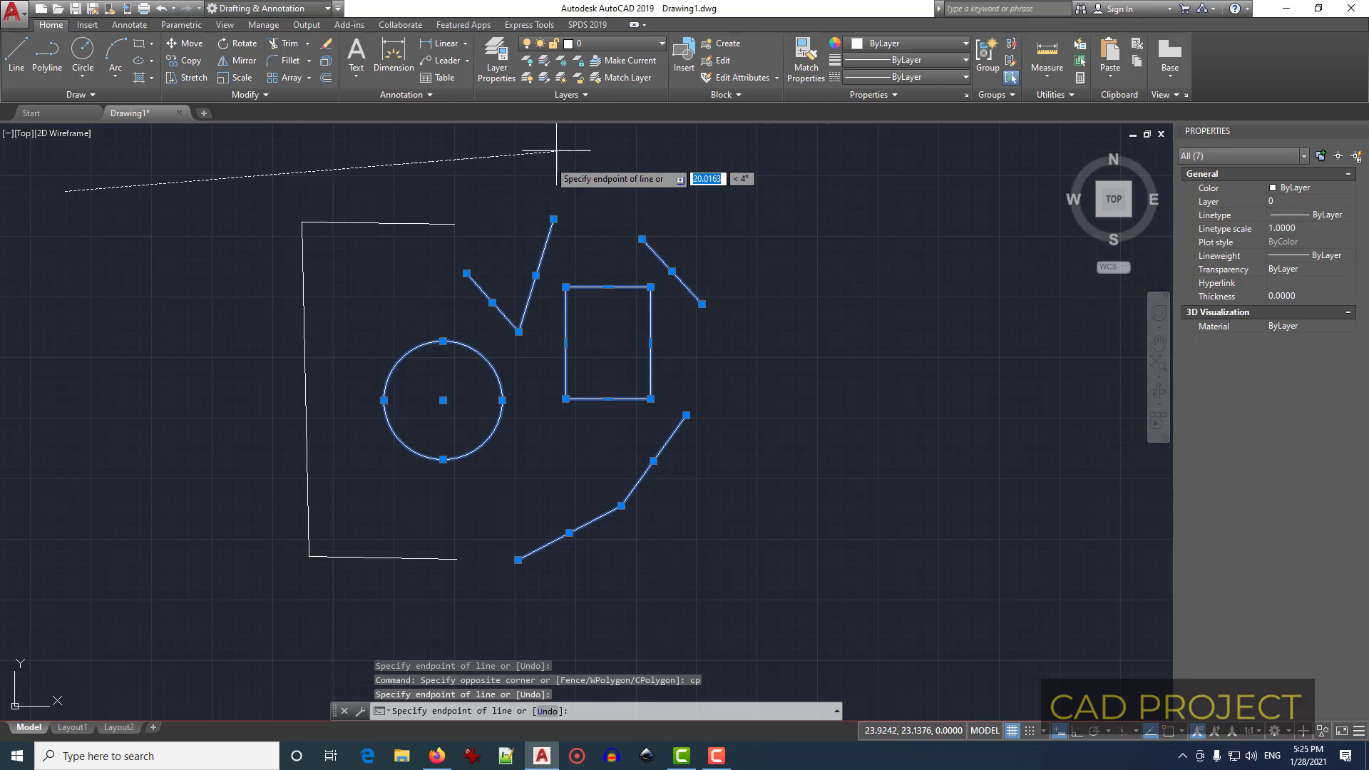
left_click(601, 158)
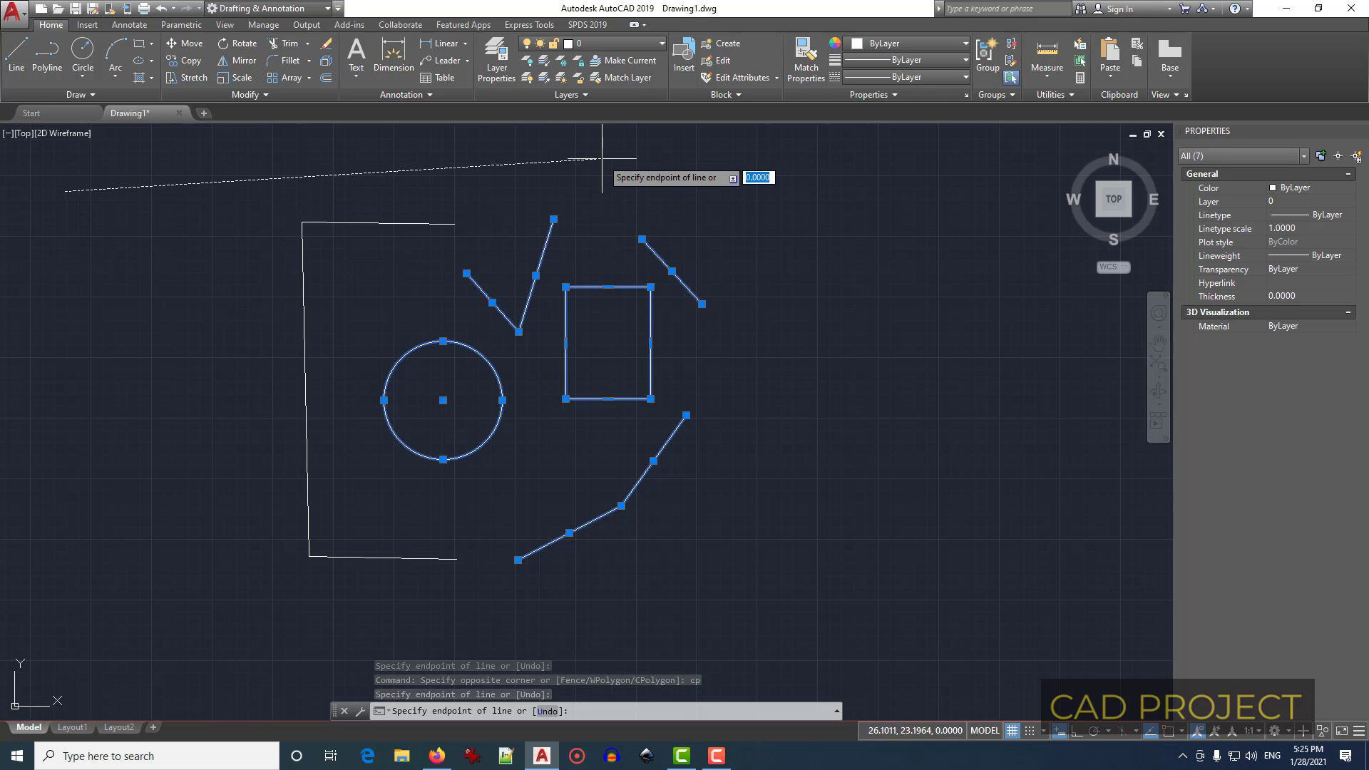
left_click(597, 370)
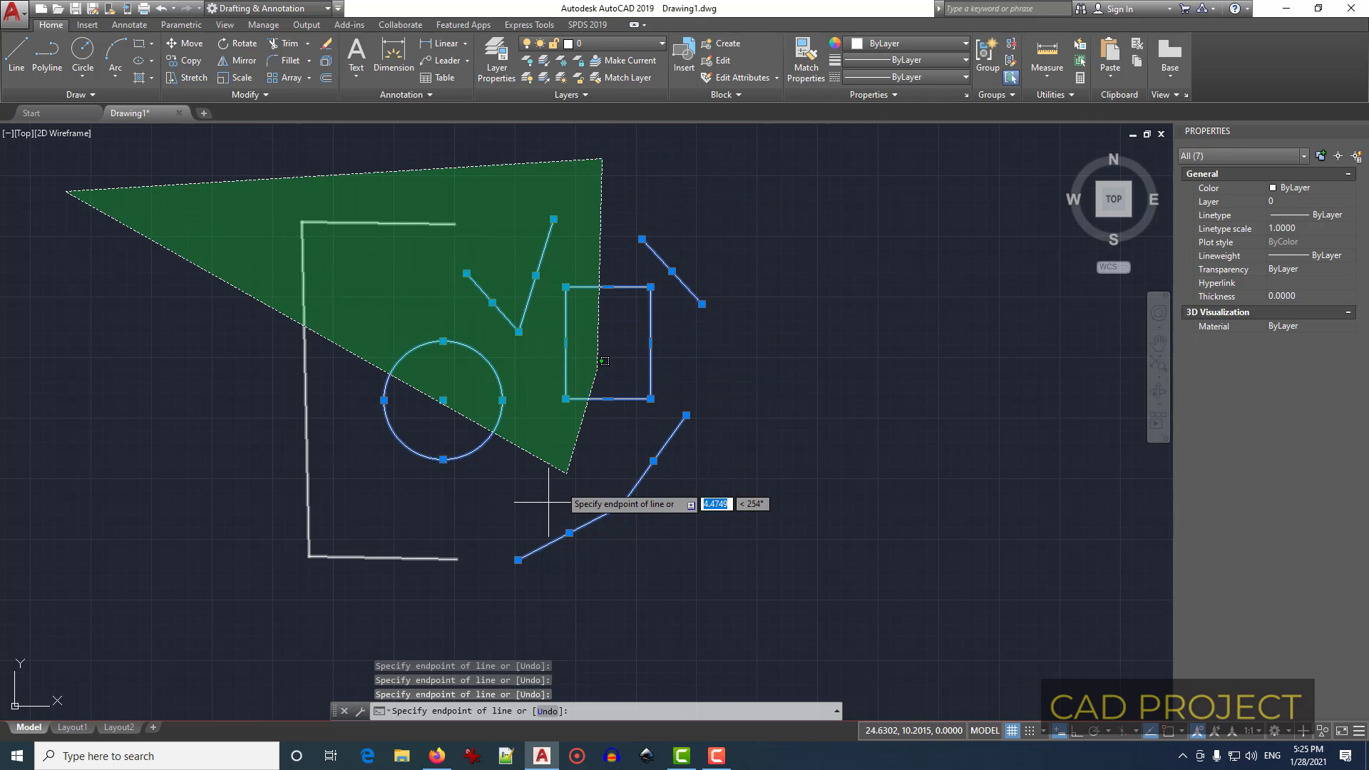
left_click(224, 594)
left_click(54, 405)
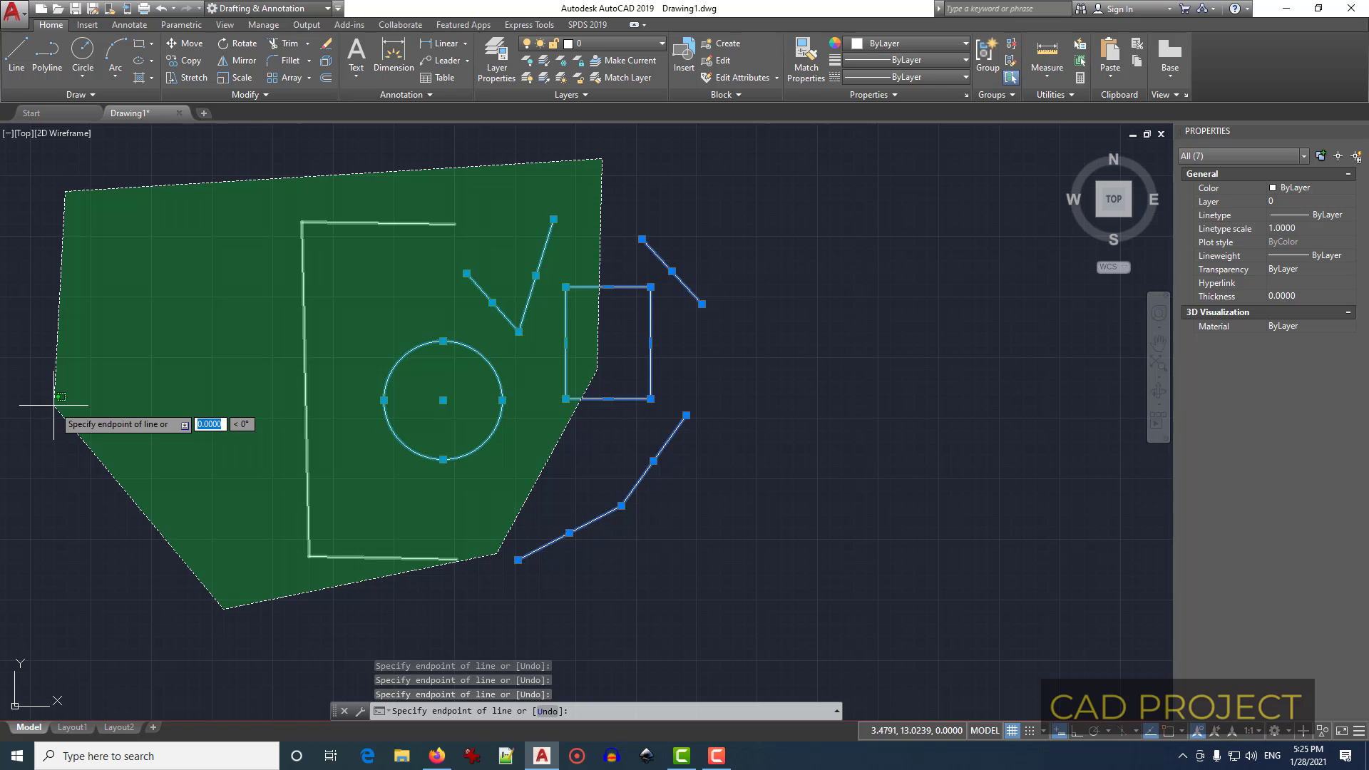
key("Return")
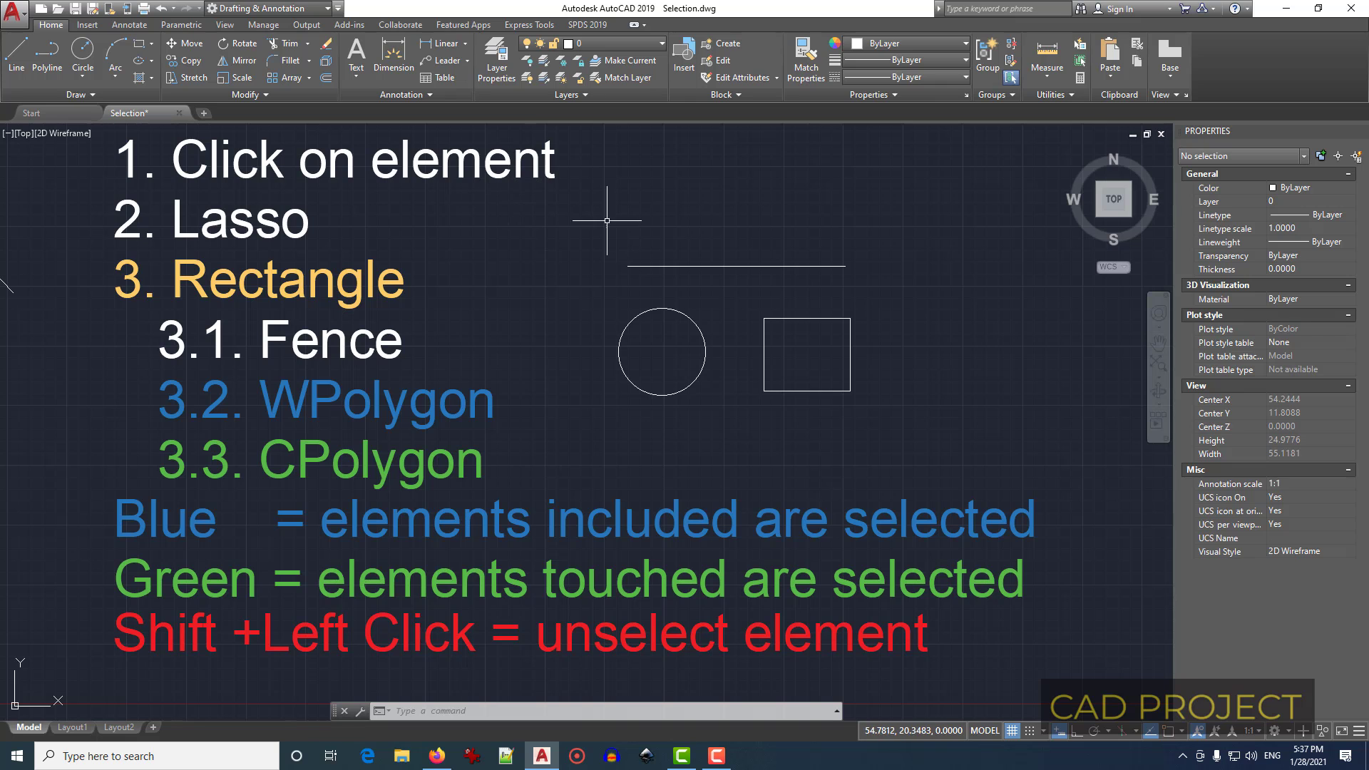
Step: Pick the line and circle, then lasso the line and rectangle, clearing each selection
left_click(656, 266)
left_click(662, 308)
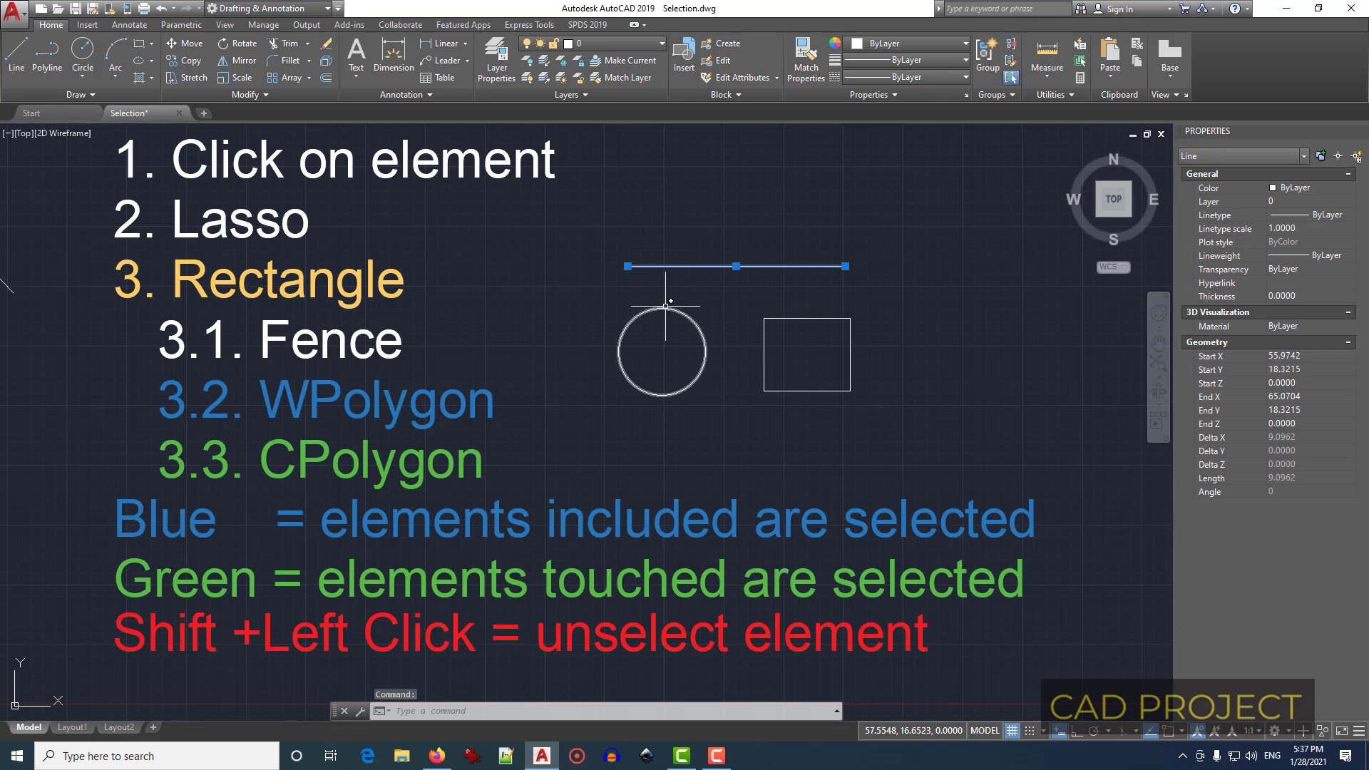
key("Escape")
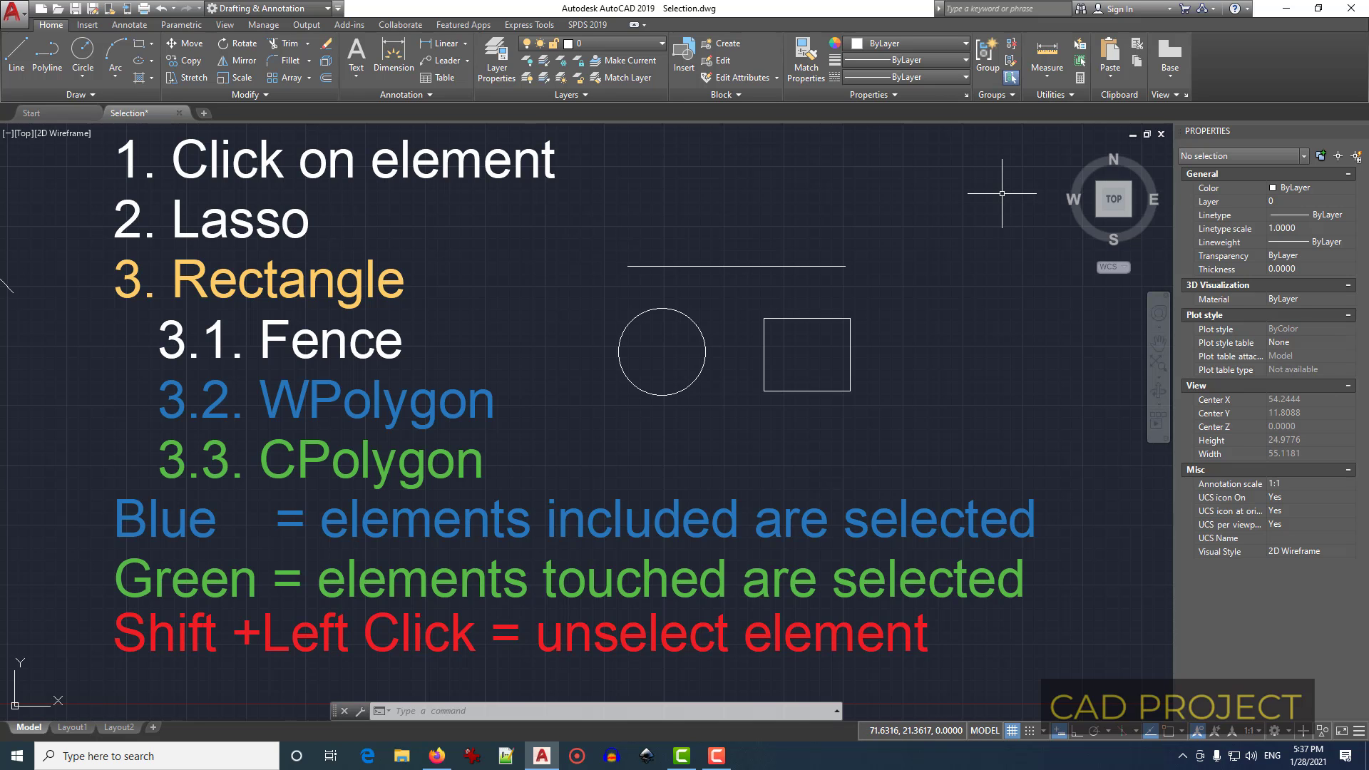
mouse_move(1001, 193)
left_mouse_down()
mouse_move(837, 193)
mouse_move(775, 210)
mouse_move(730, 256)
mouse_move(714, 311)
mouse_move(731, 395)
mouse_move(825, 441)
mouse_move(936, 436)
mouse_move(977, 413)
mouse_move(1002, 340)
left_mouse_up()
key("Escape")
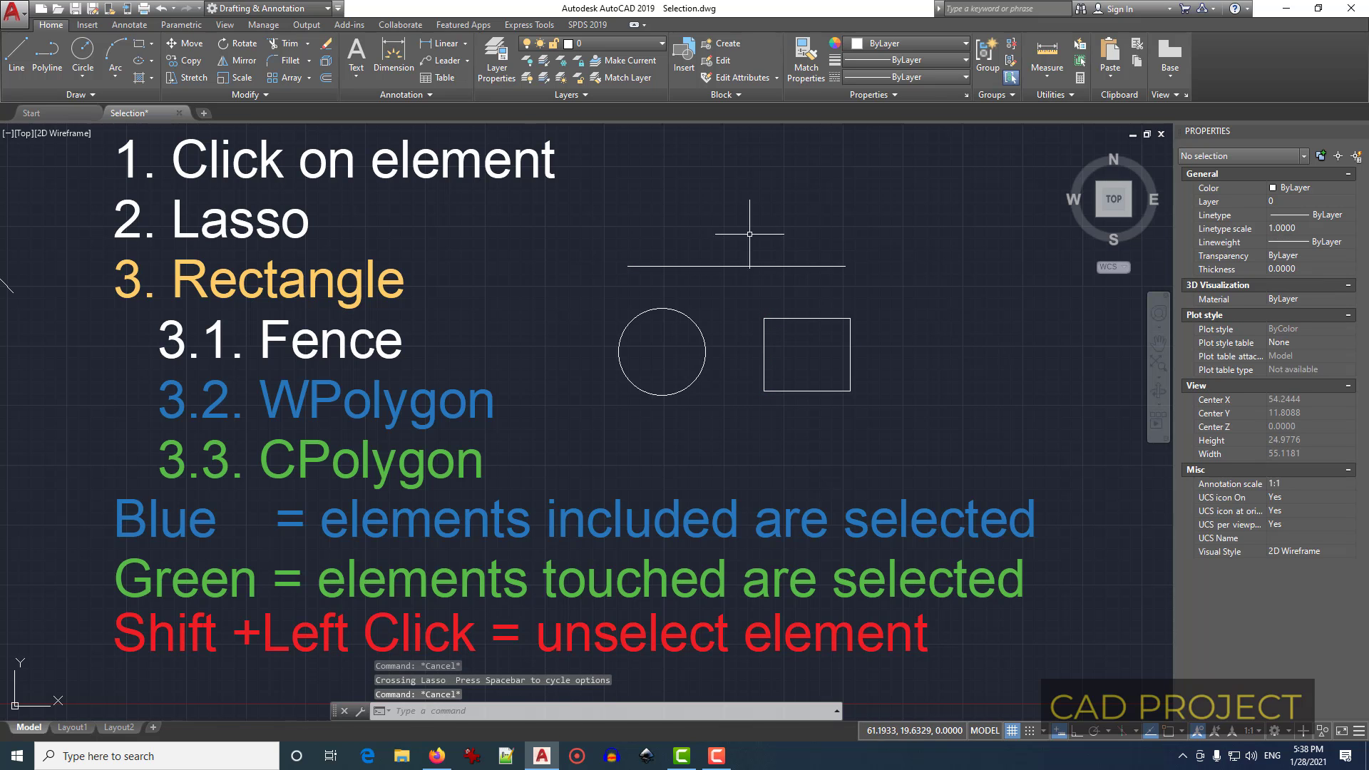
Step: Window-select the circle alone, then begin a crossing window at the upper right
left_click(503, 214)
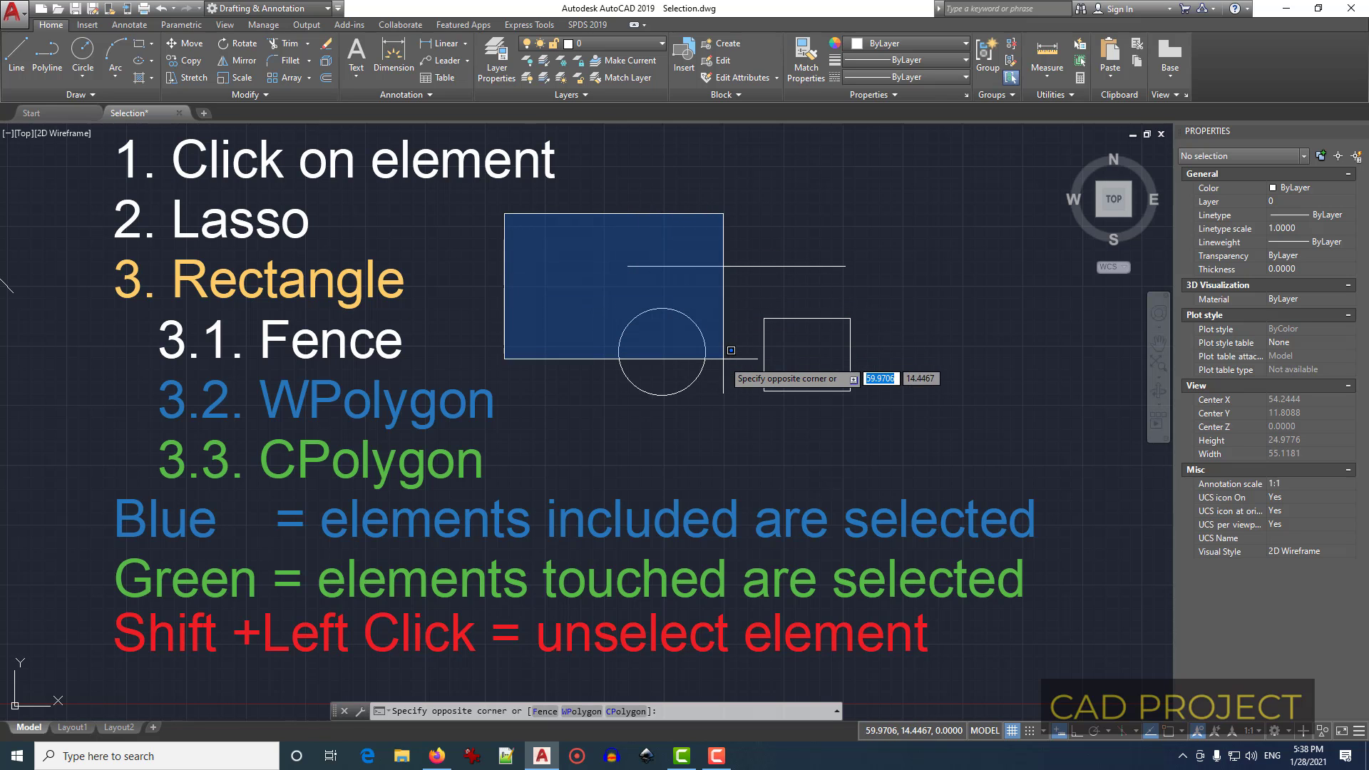
left_click(748, 418)
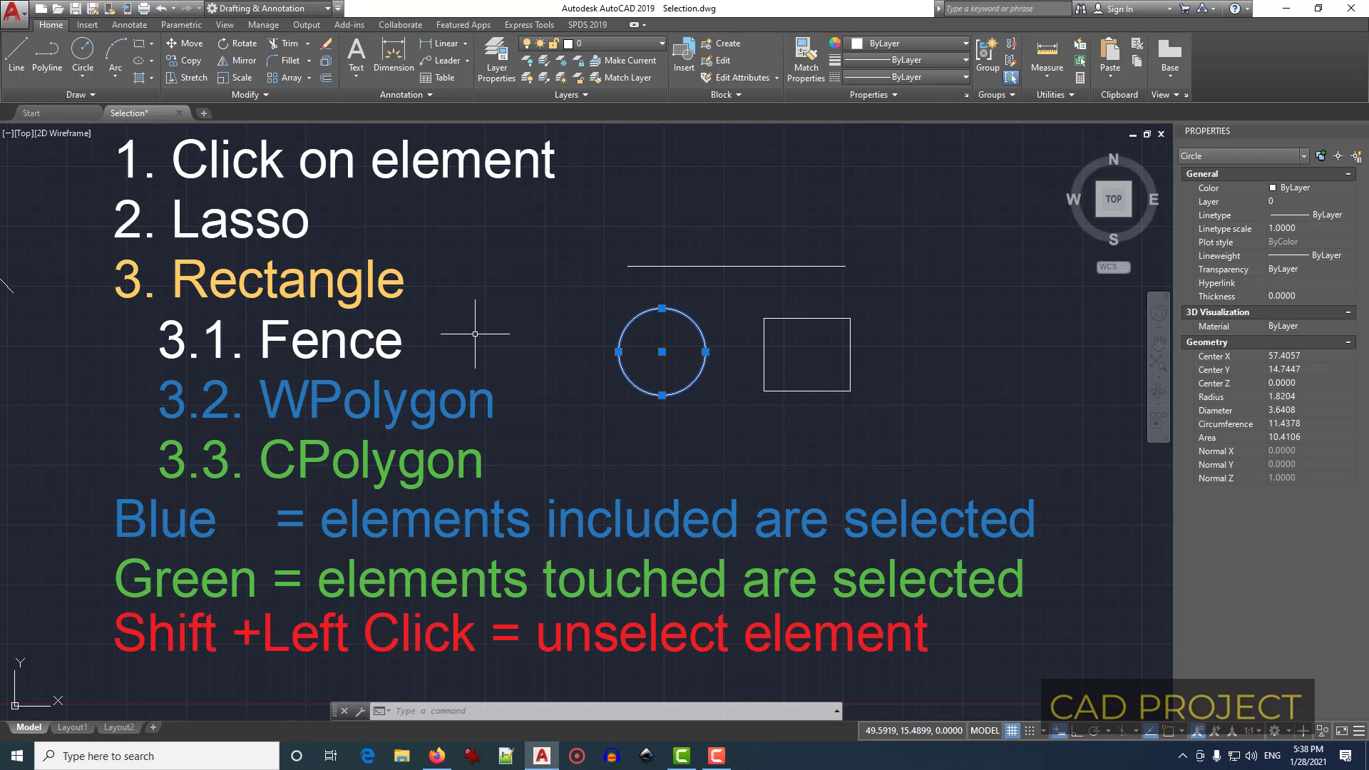
left_click(980, 194)
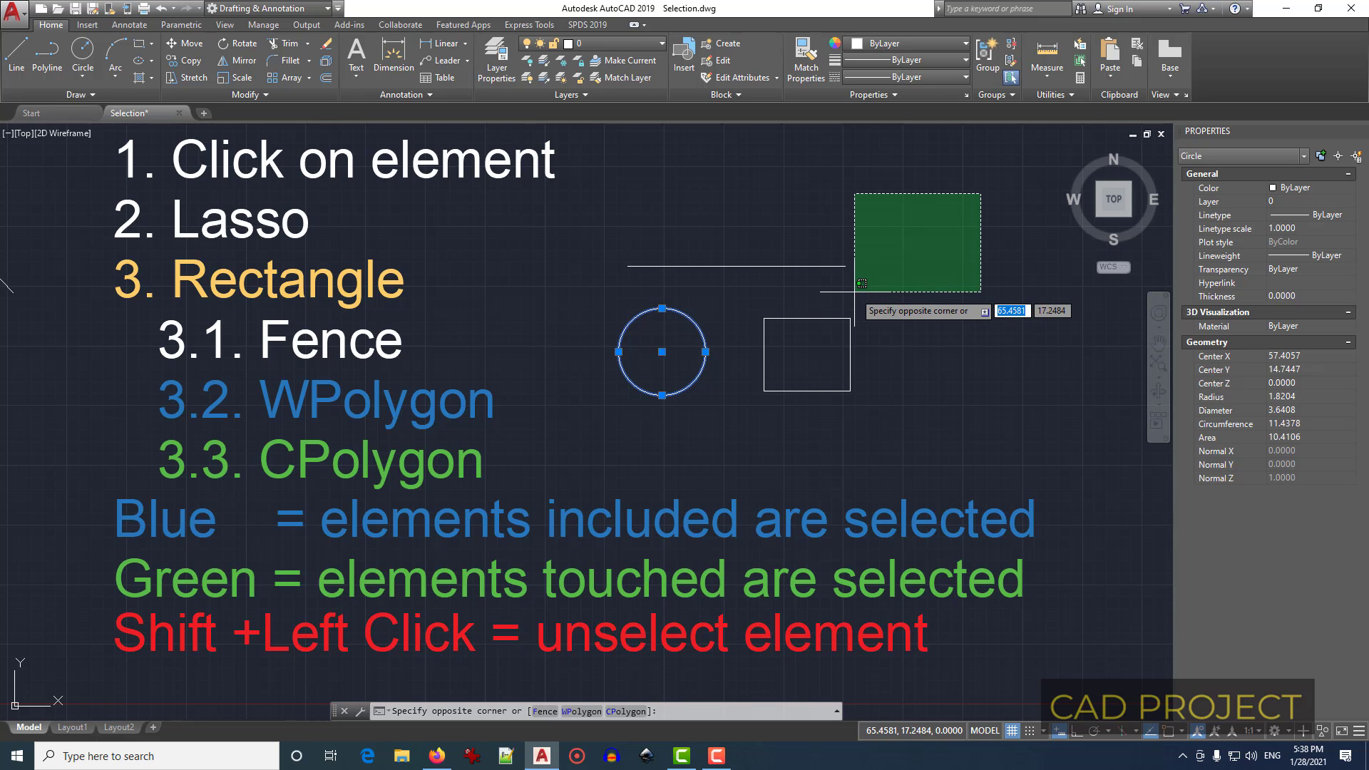
Step: Fence-select (F) the rectangle, circle and line, then clear the selection
type("f")
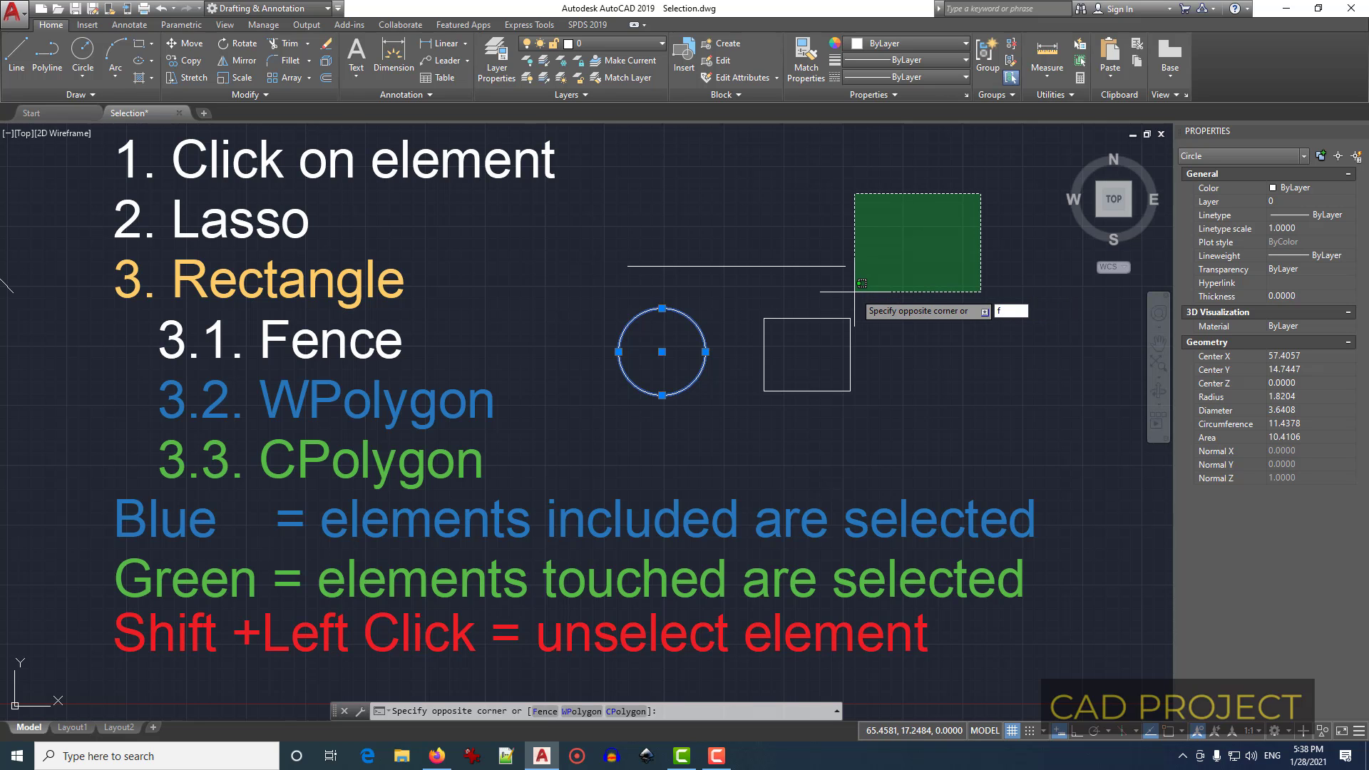
key("Return")
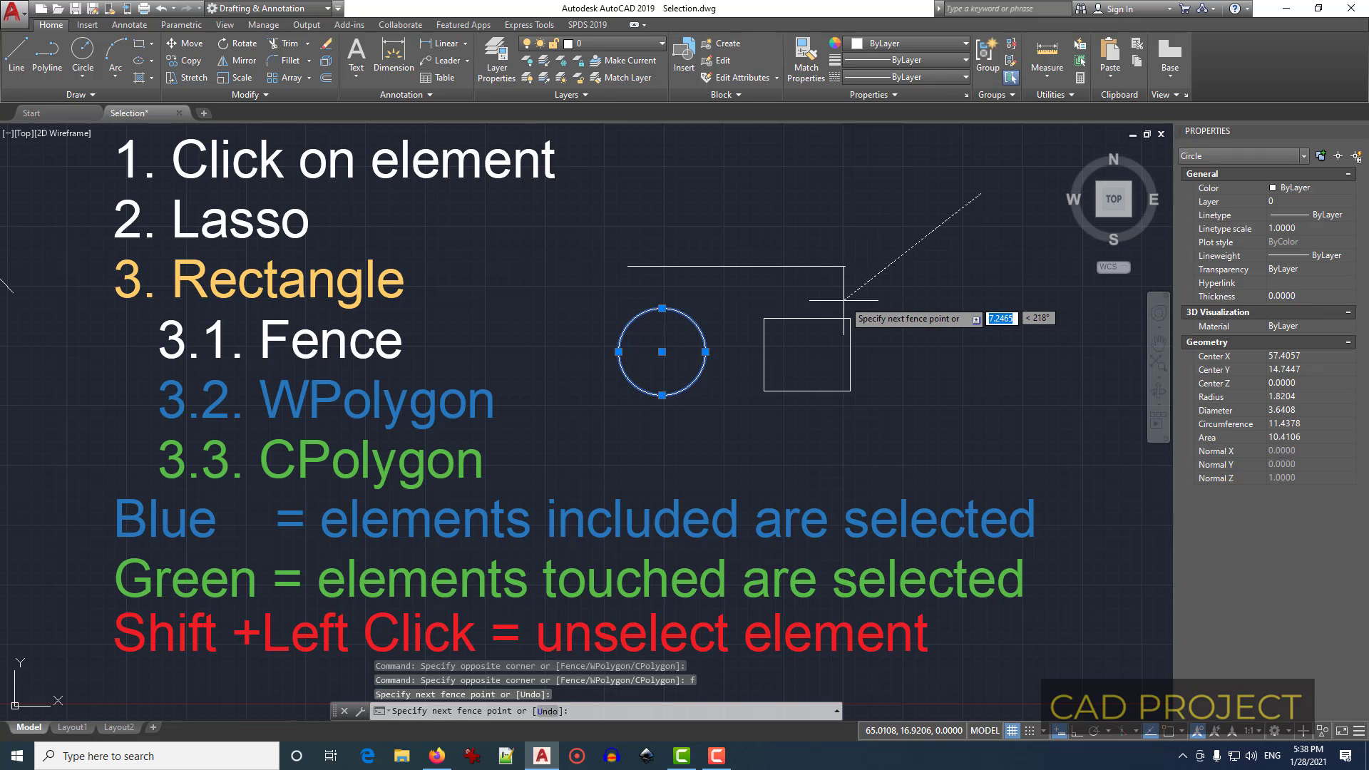
left_click(798, 350)
left_click(674, 335)
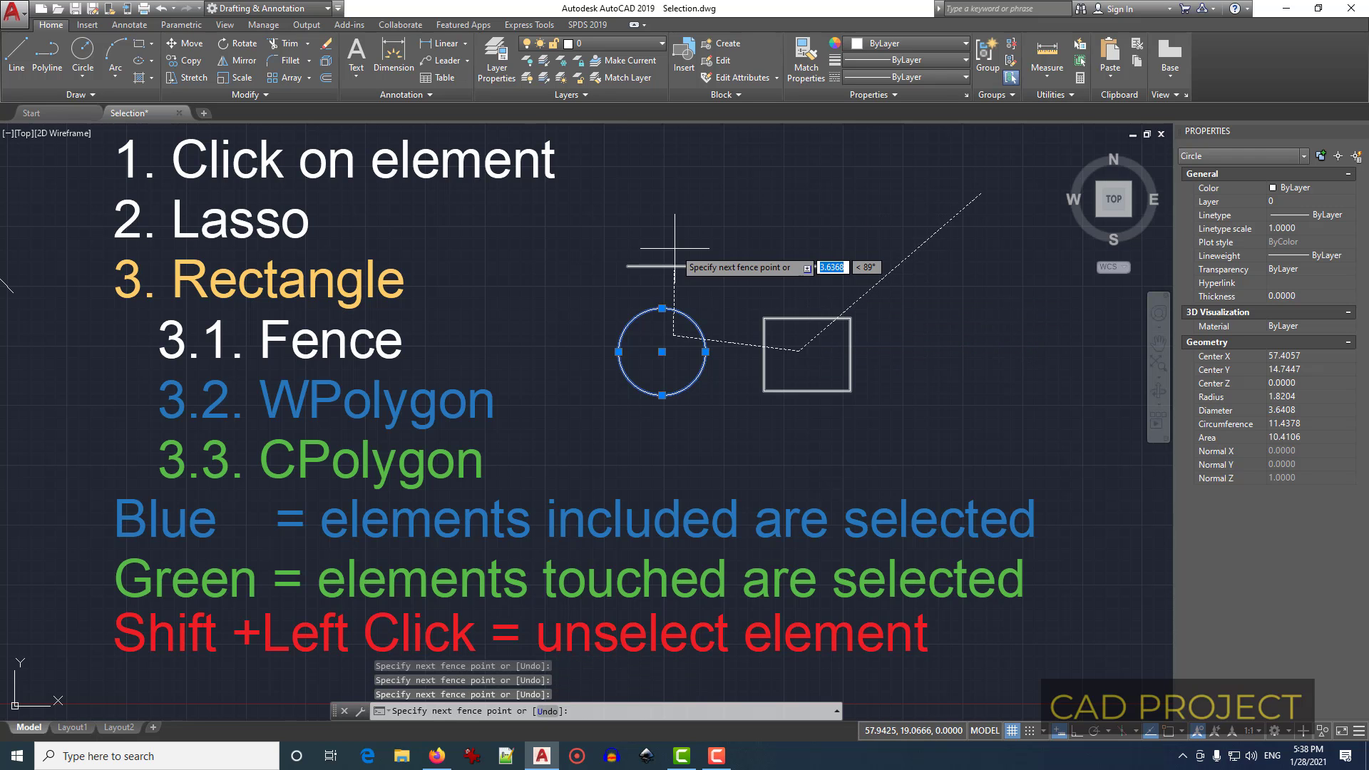
left_click(674, 249)
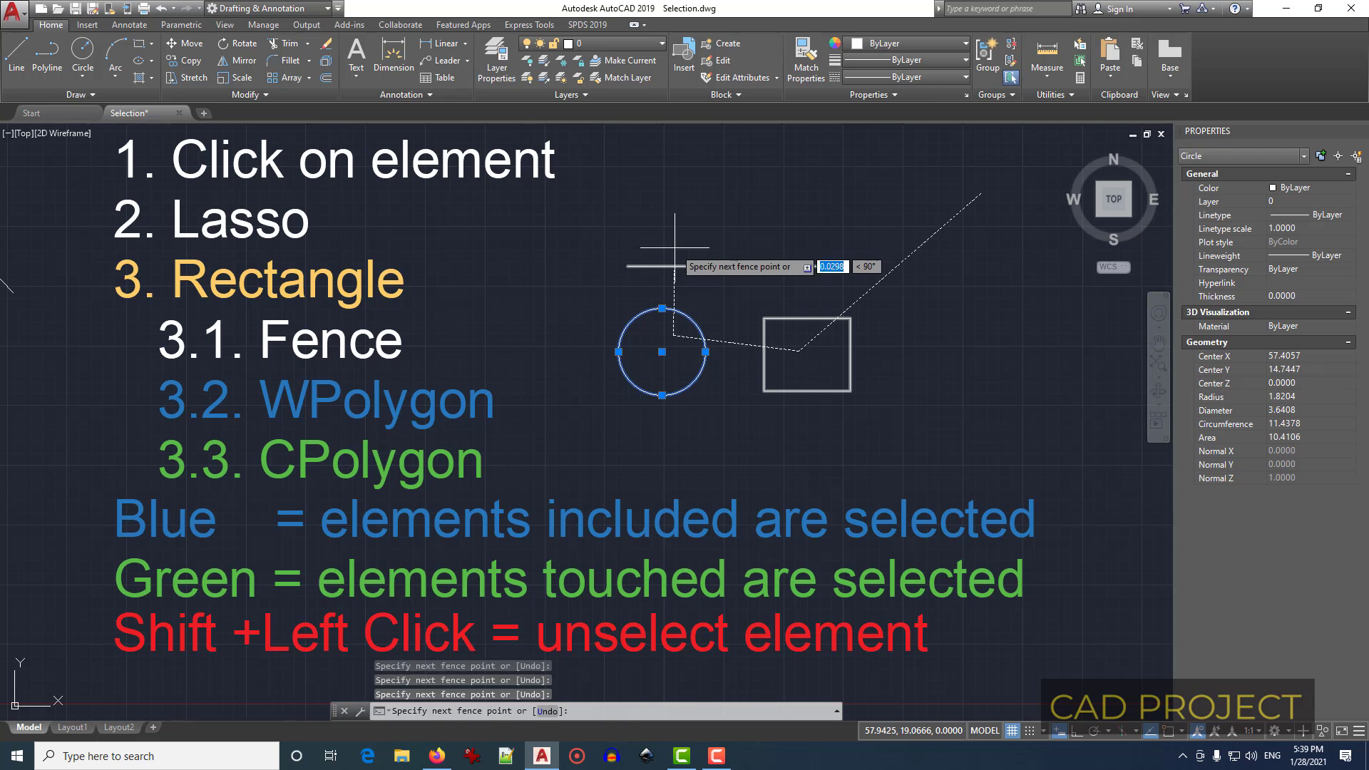
key("Return")
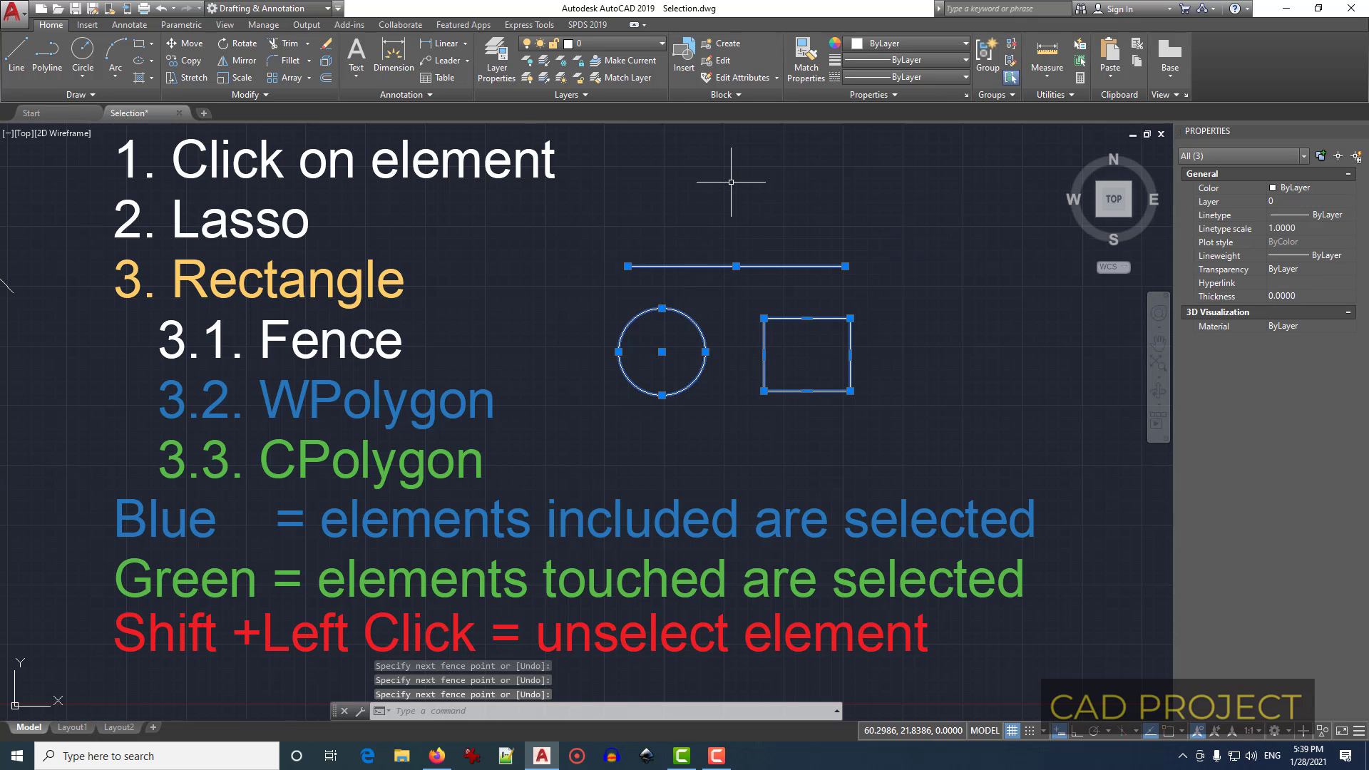
key("Escape")
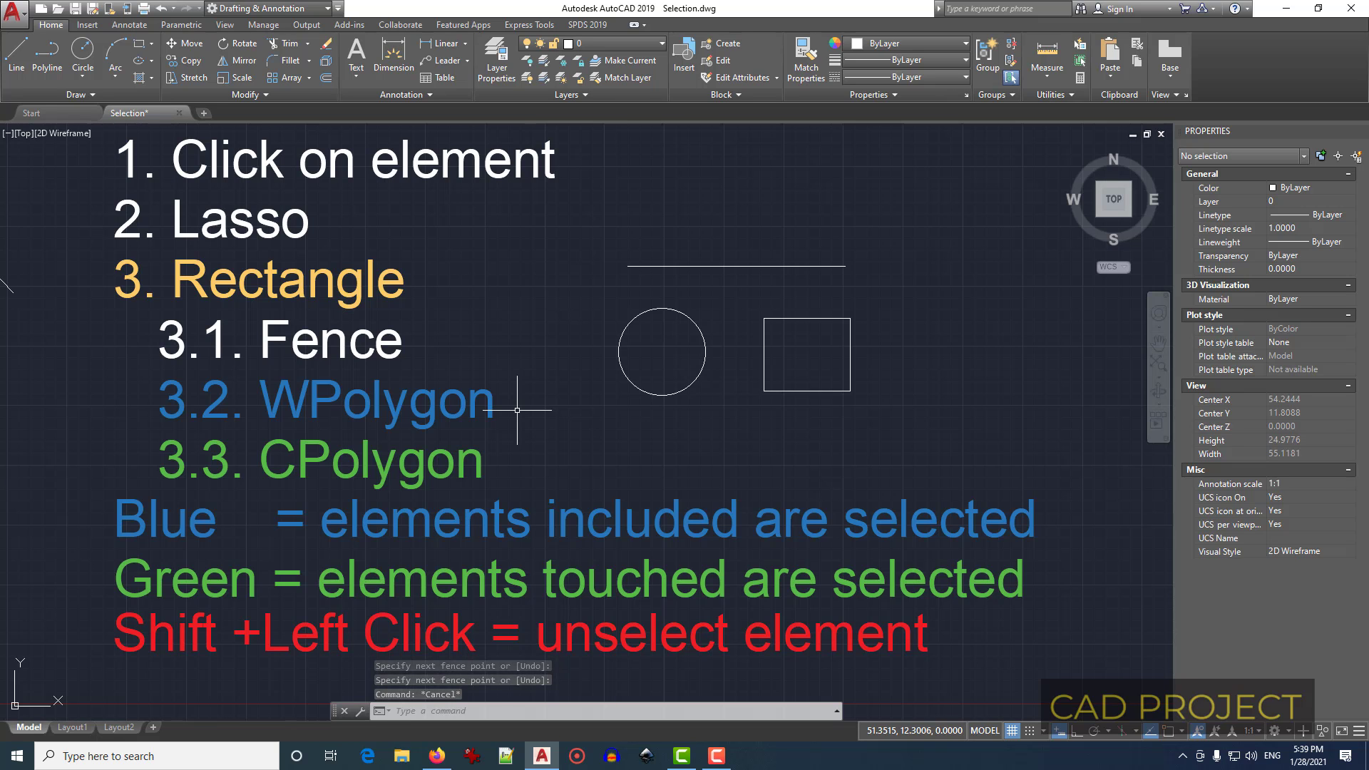
Step: Enclose only the rectangle in a WP window polygon to select it
left_click(990, 187)
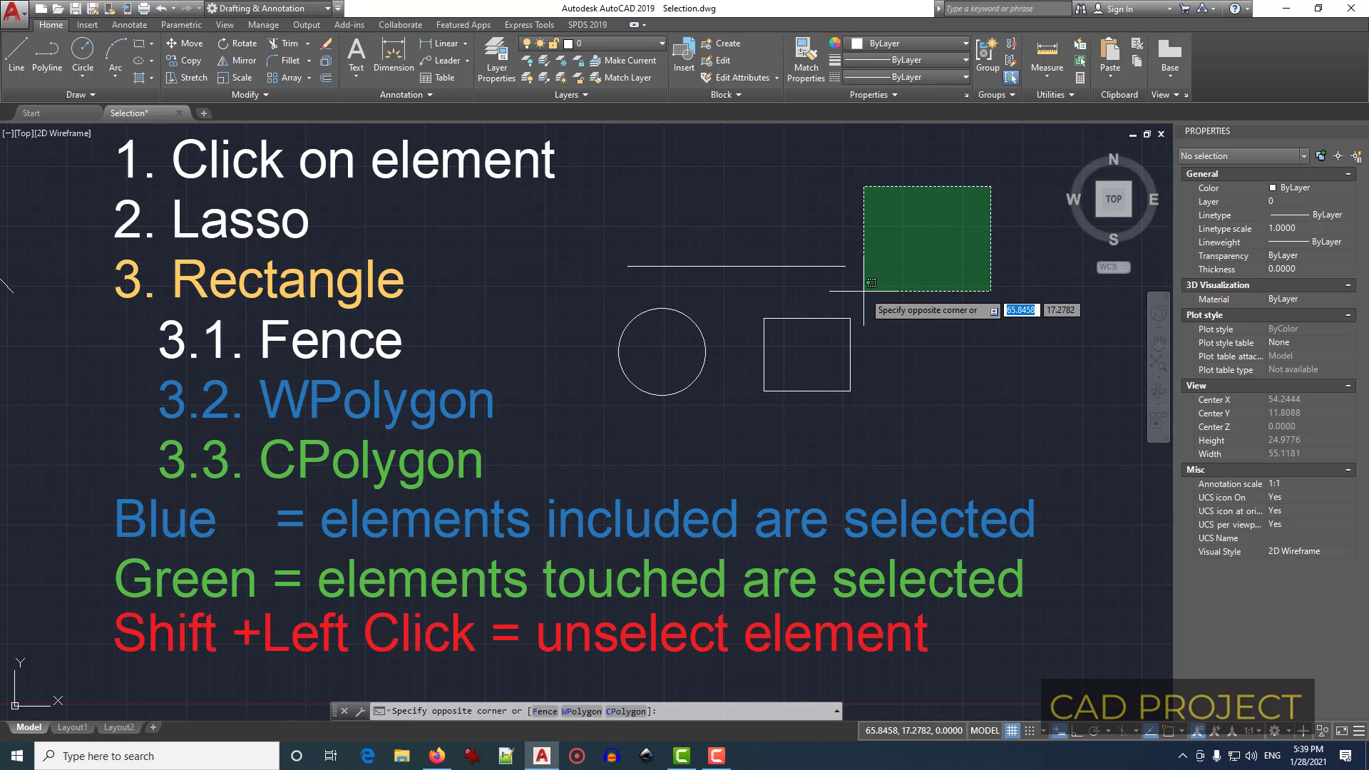
type("wp")
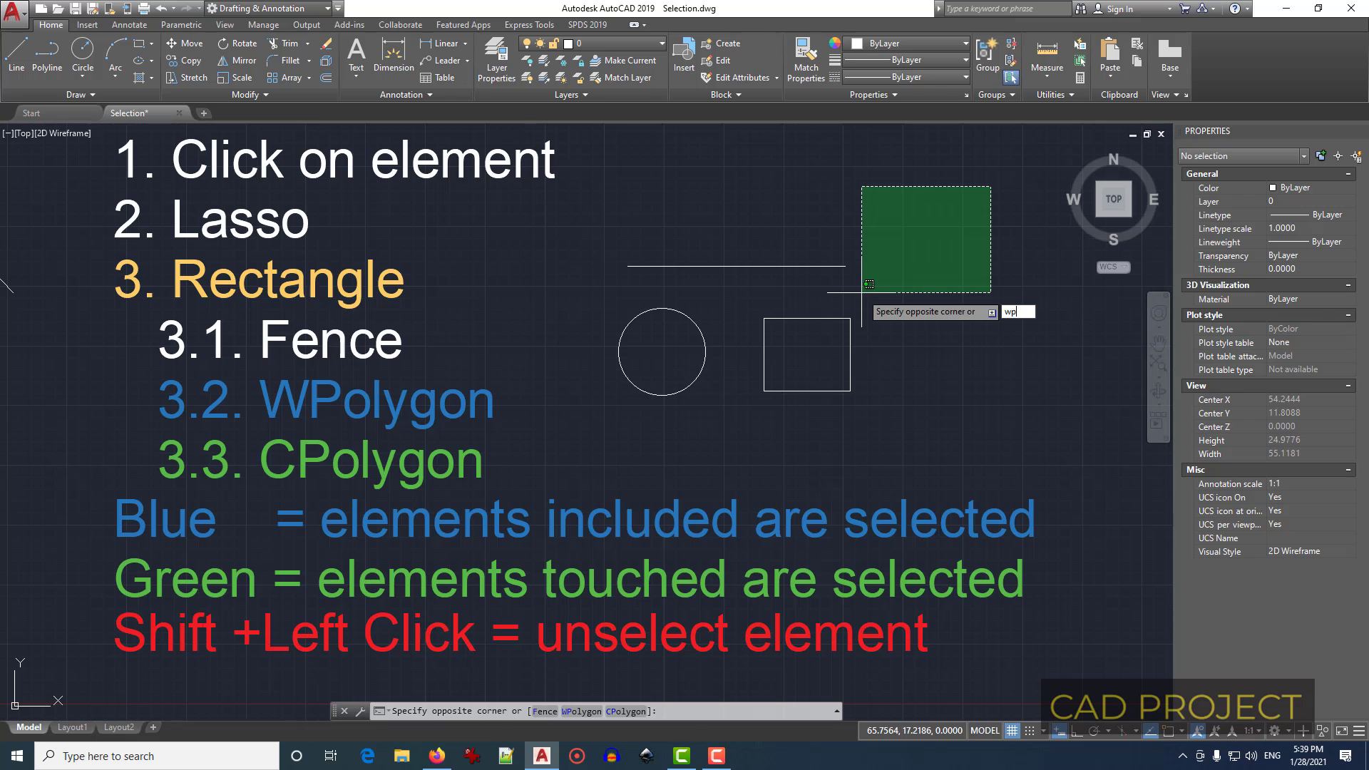
key("Return")
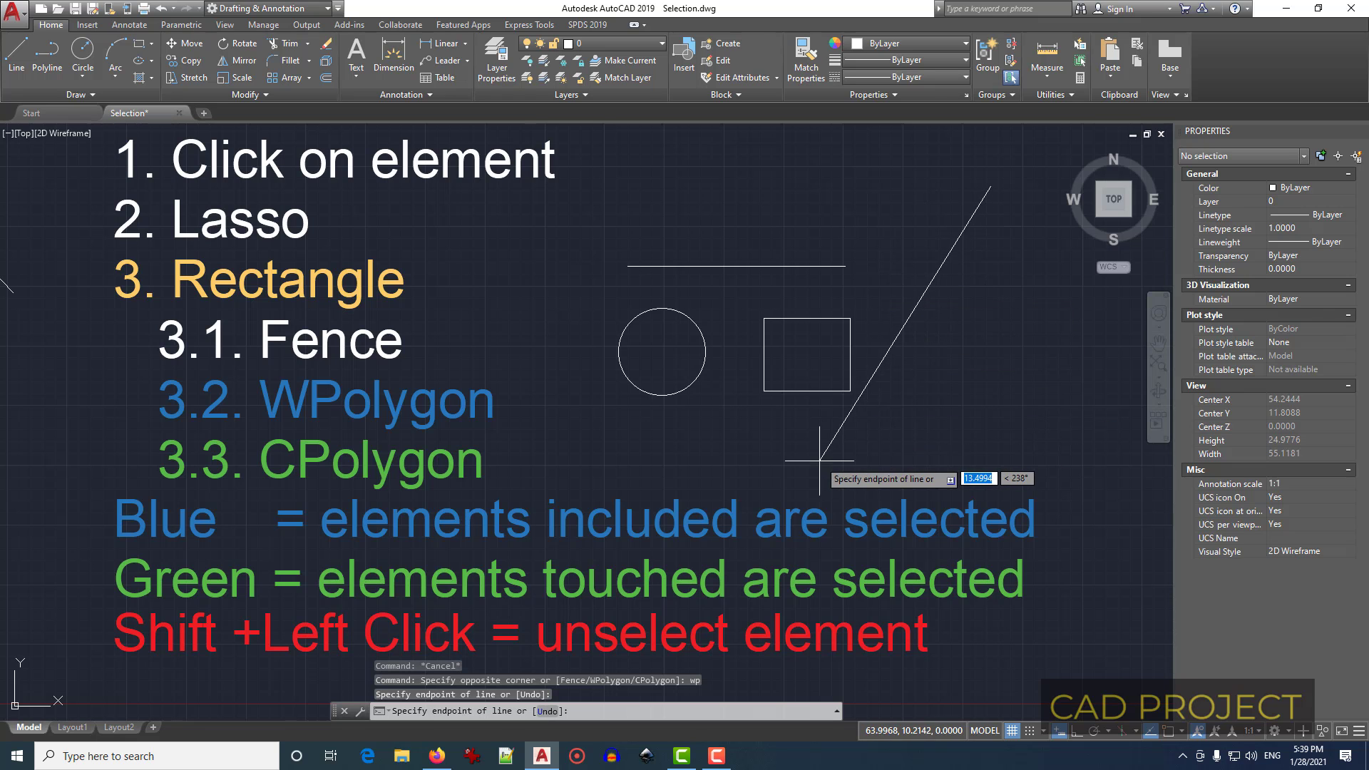
left_click(840, 468)
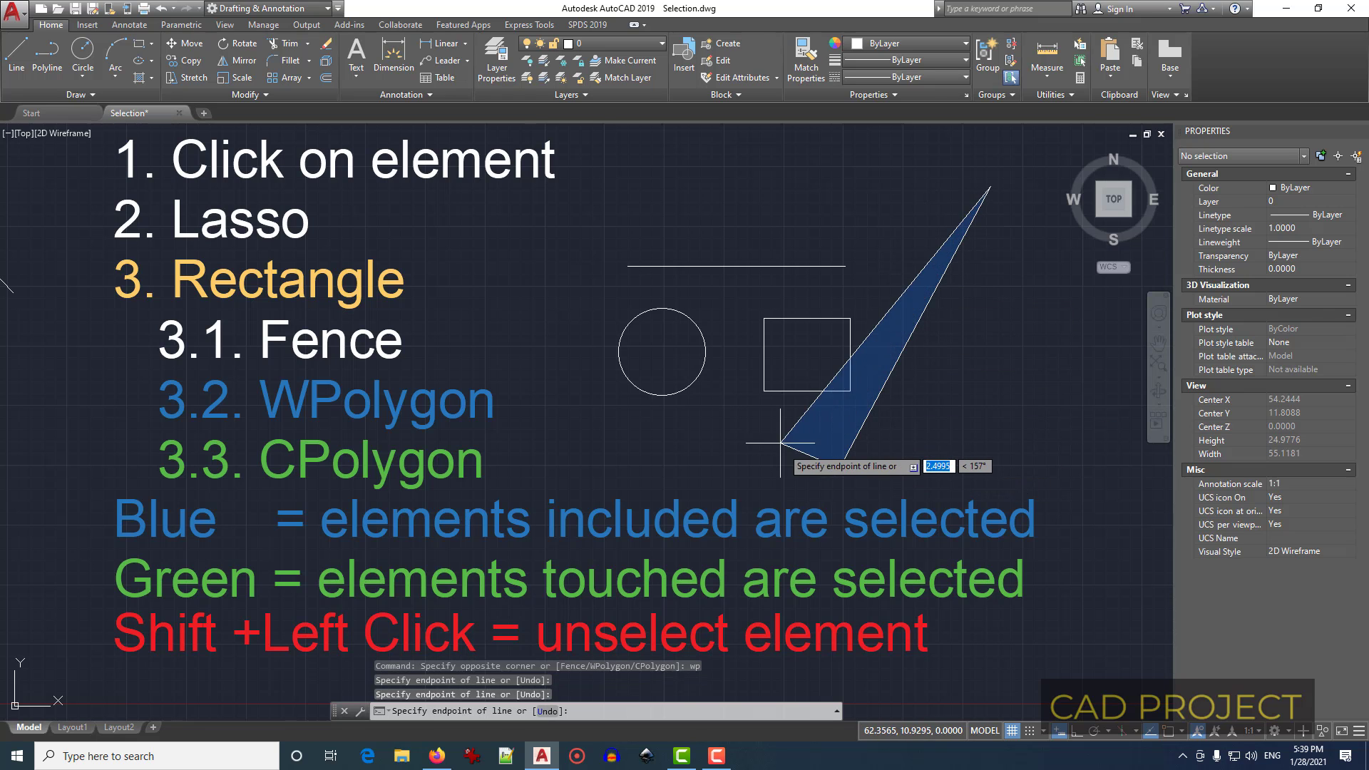
left_click(711, 382)
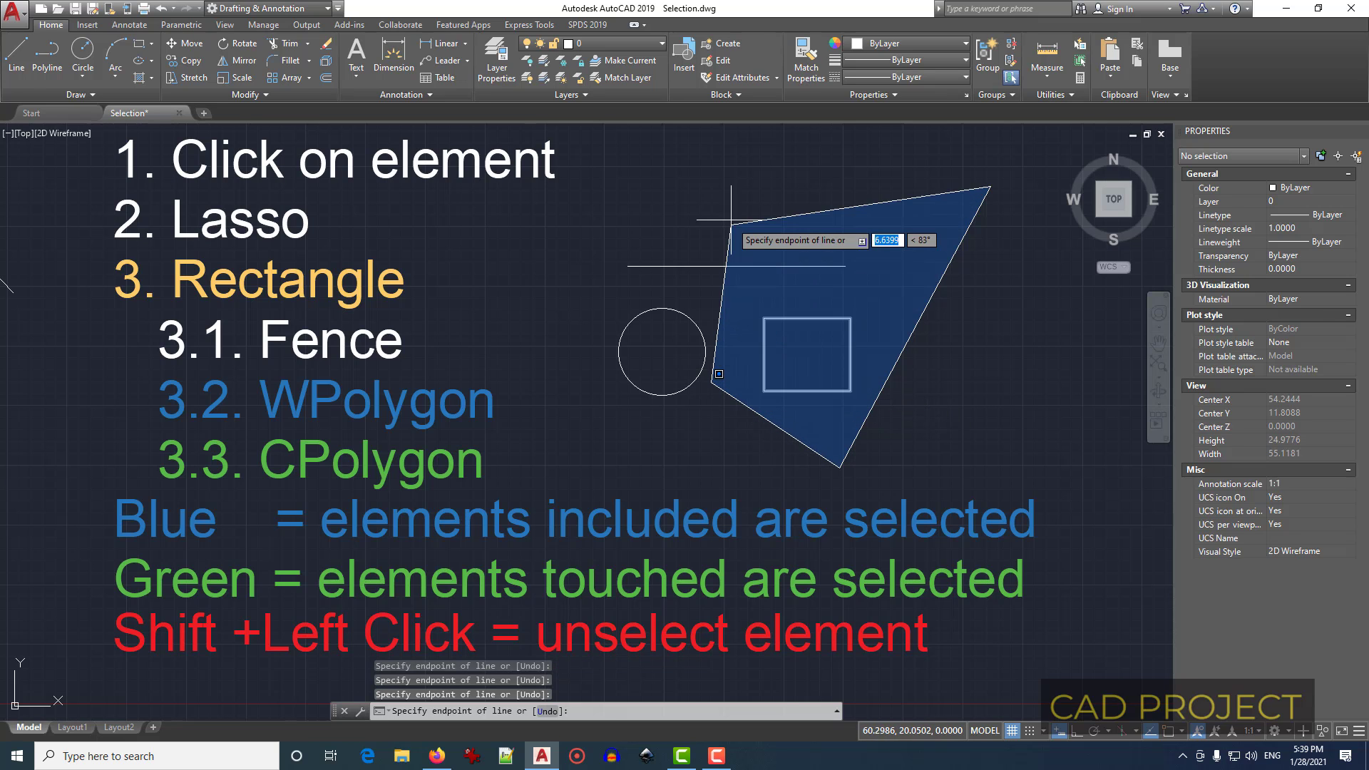
left_click(728, 203)
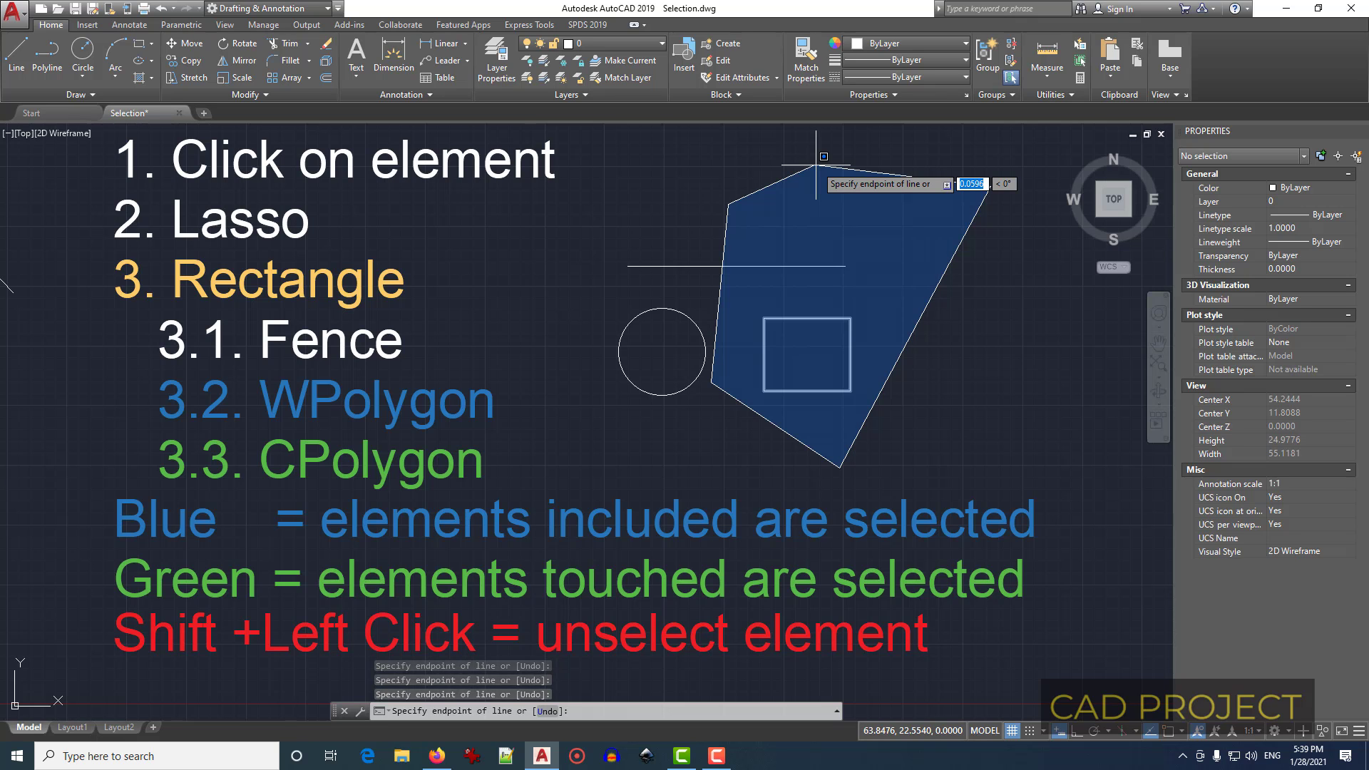
key("Return")
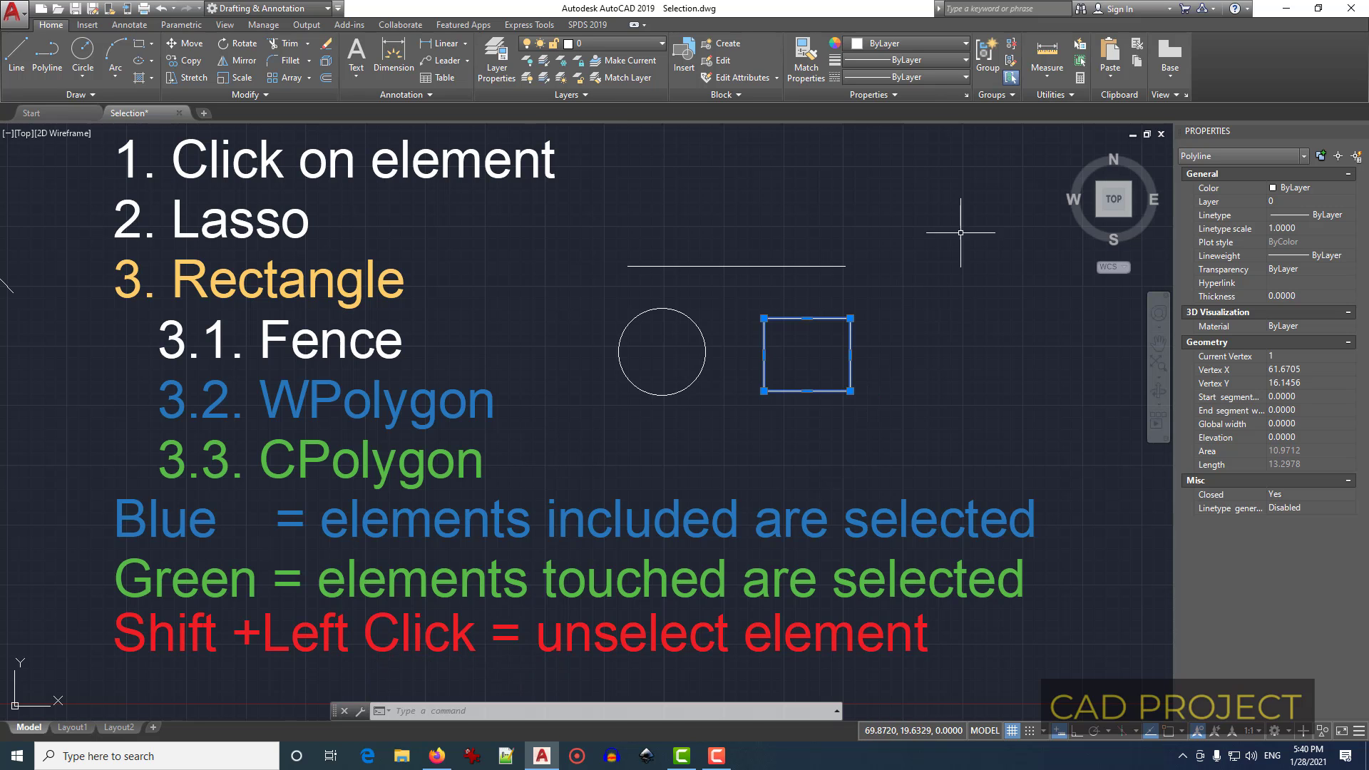
Step: Select the line, circle and rectangle with a five-corner CP crossing polygon, then clear it
left_click(519, 218)
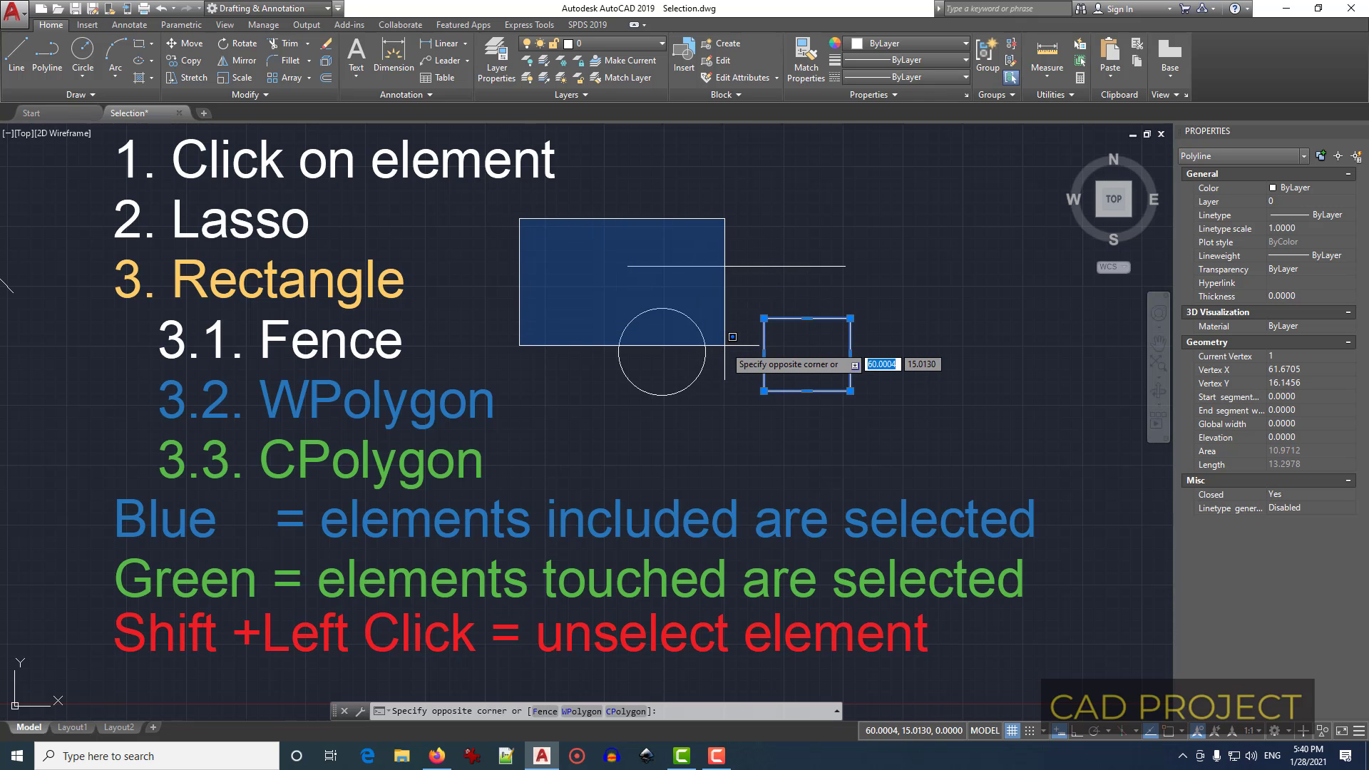
type("cp")
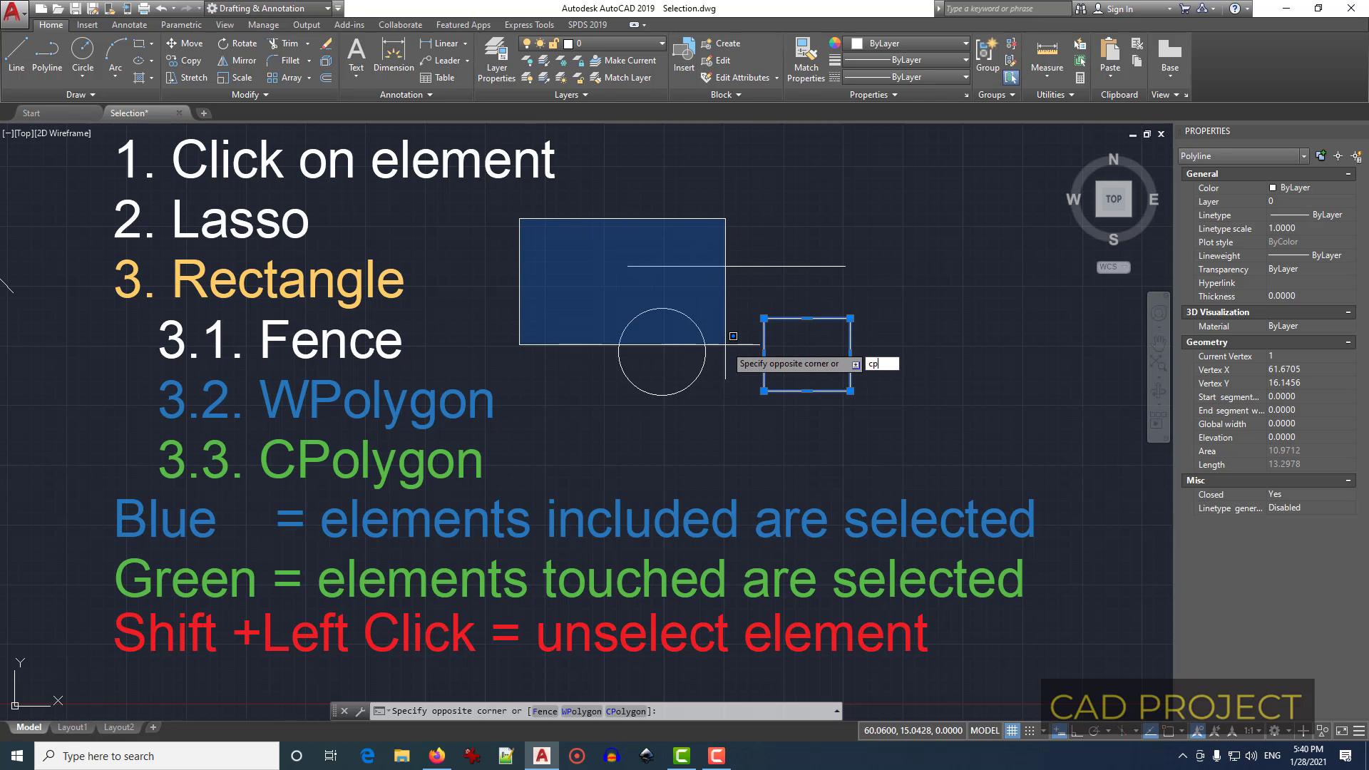
key("Return")
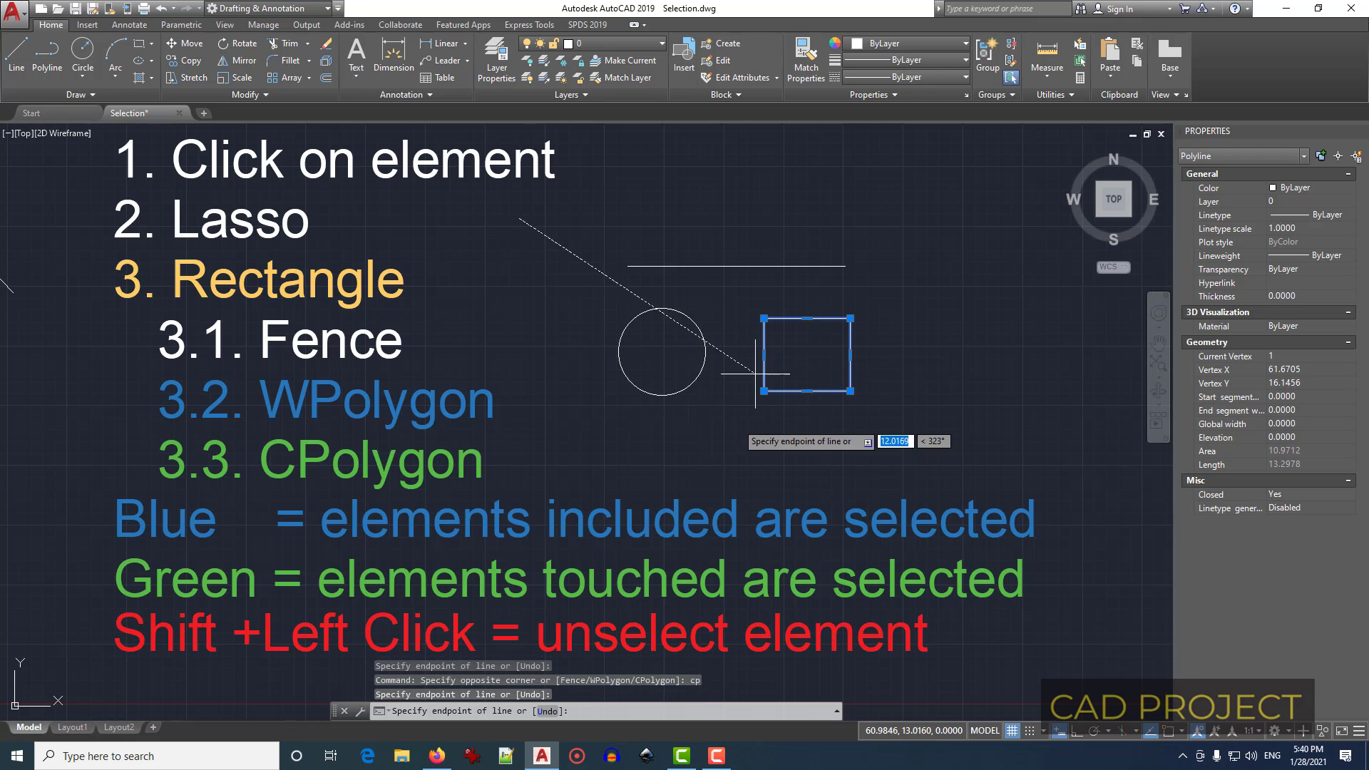
left_click(816, 209)
left_click(914, 322)
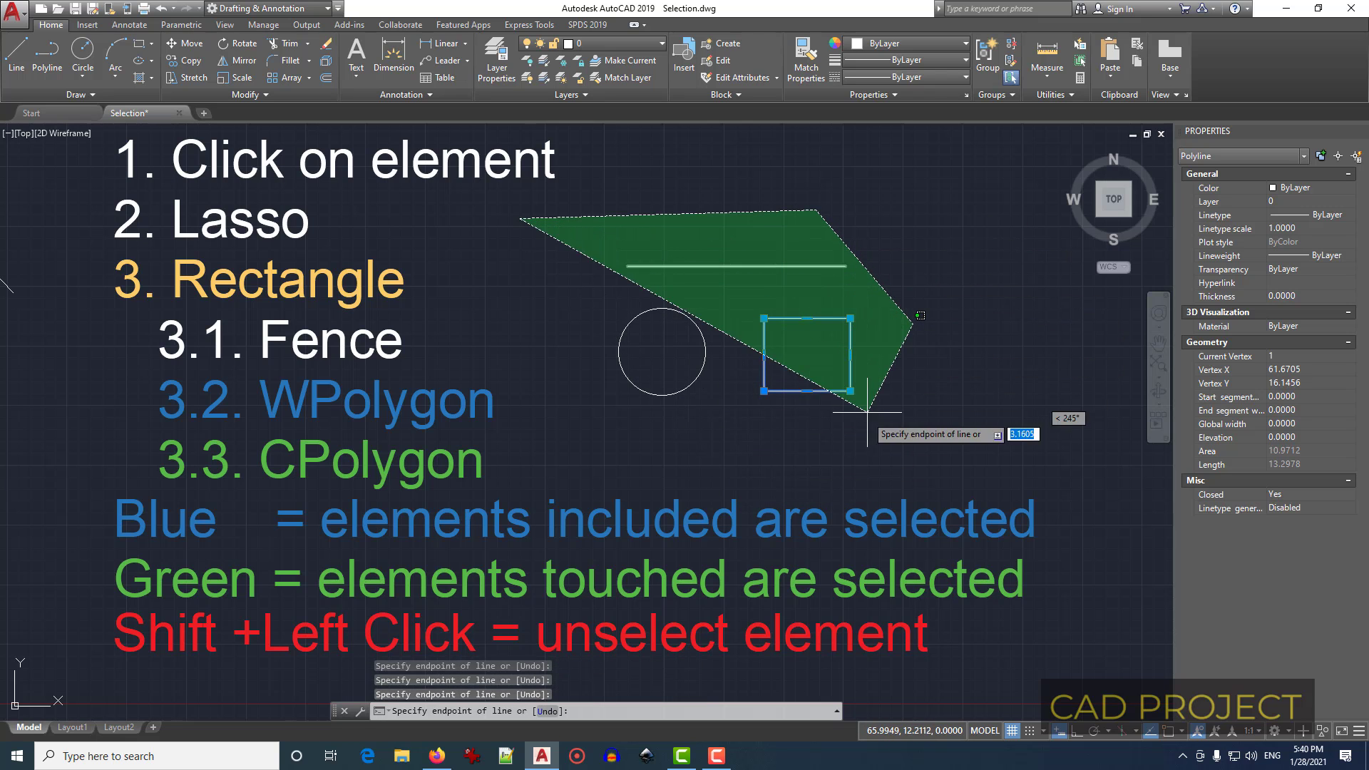
left_click(795, 457)
left_click(579, 448)
left_click(487, 343)
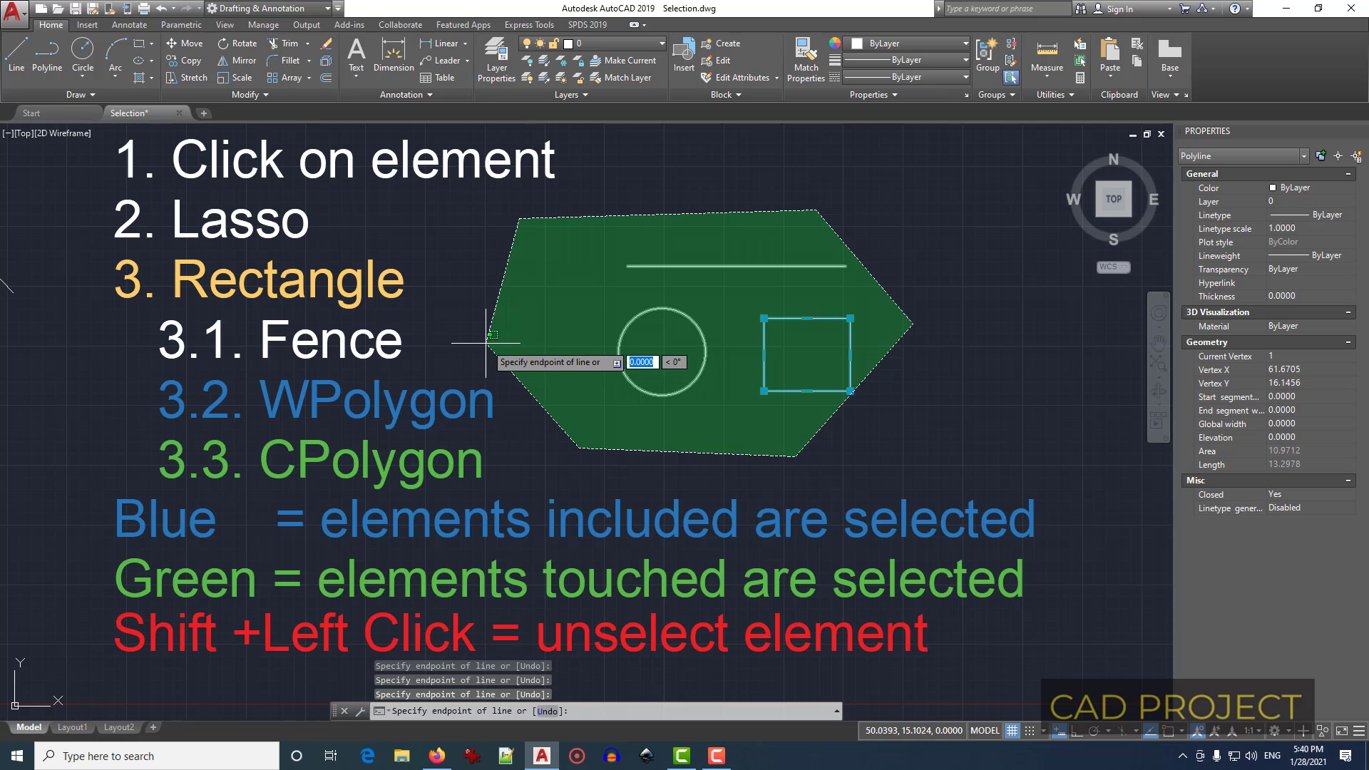
key("Return")
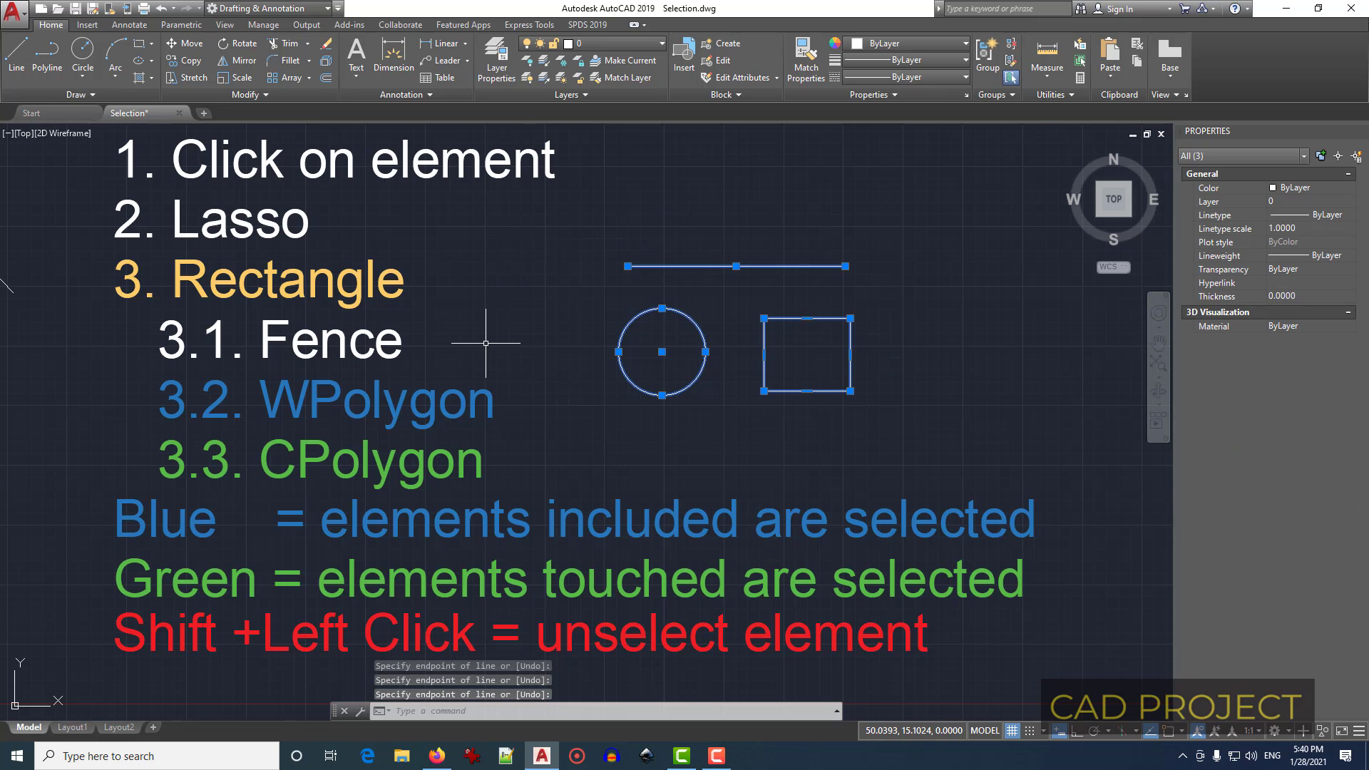
key("Escape")
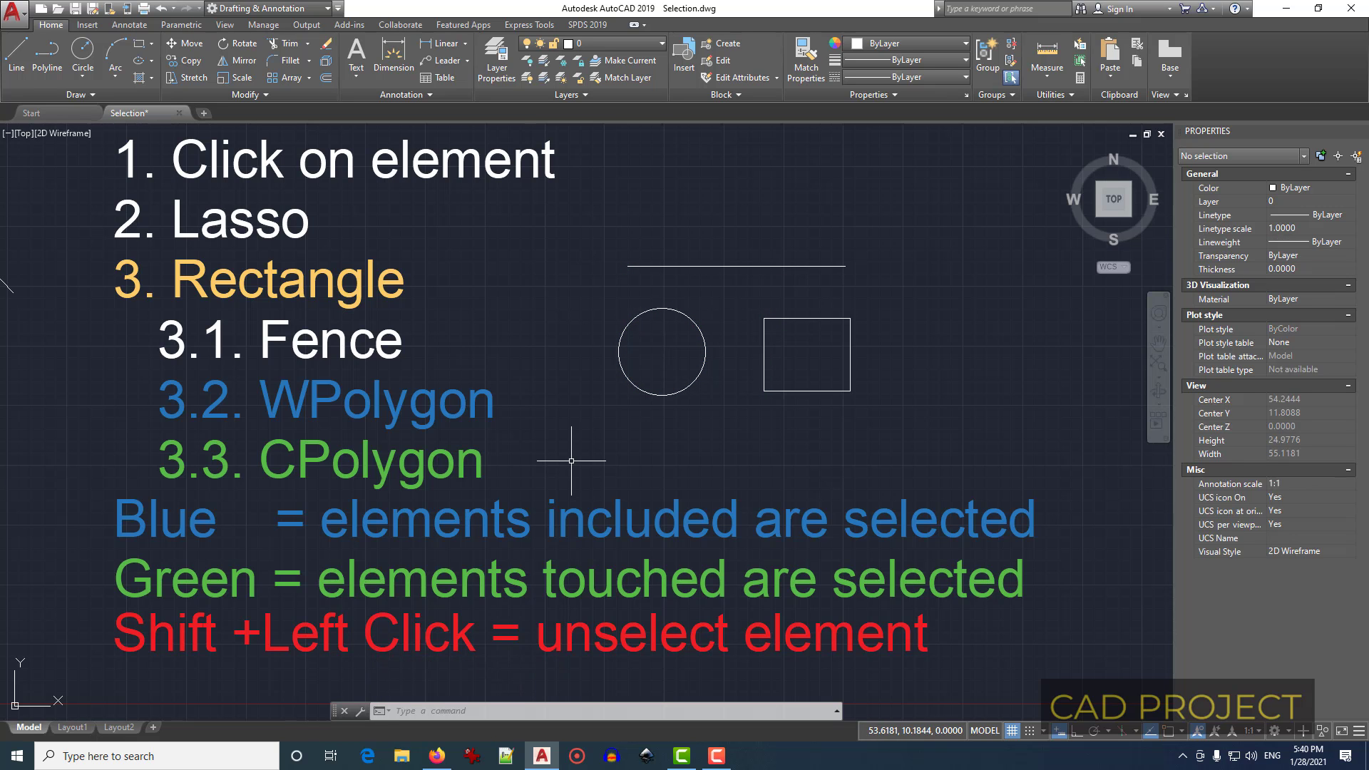